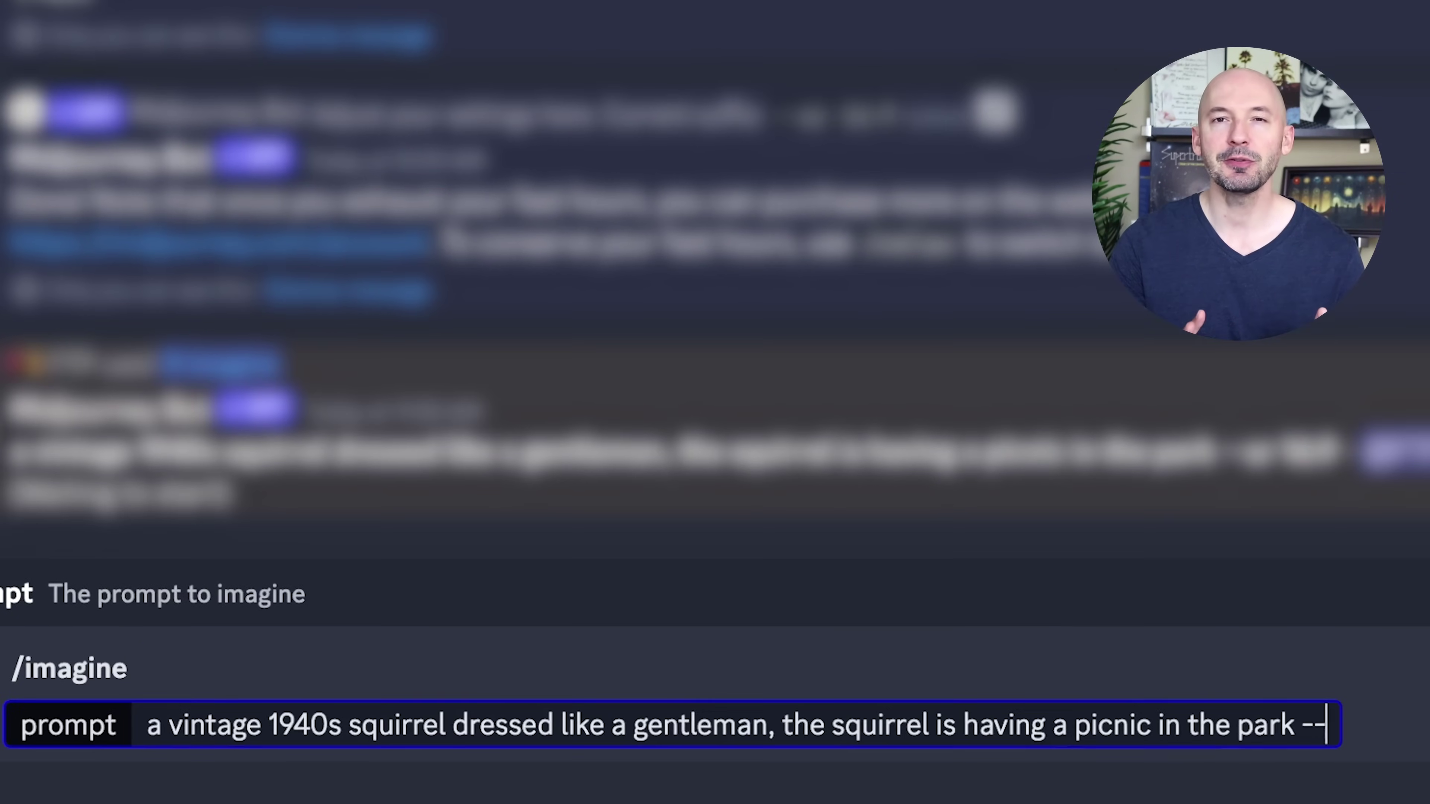
Submit the squirrel picnic prompt with --s 40, then resubmit it with --c 4 added
text(s 40)
text(0)
key(Return)
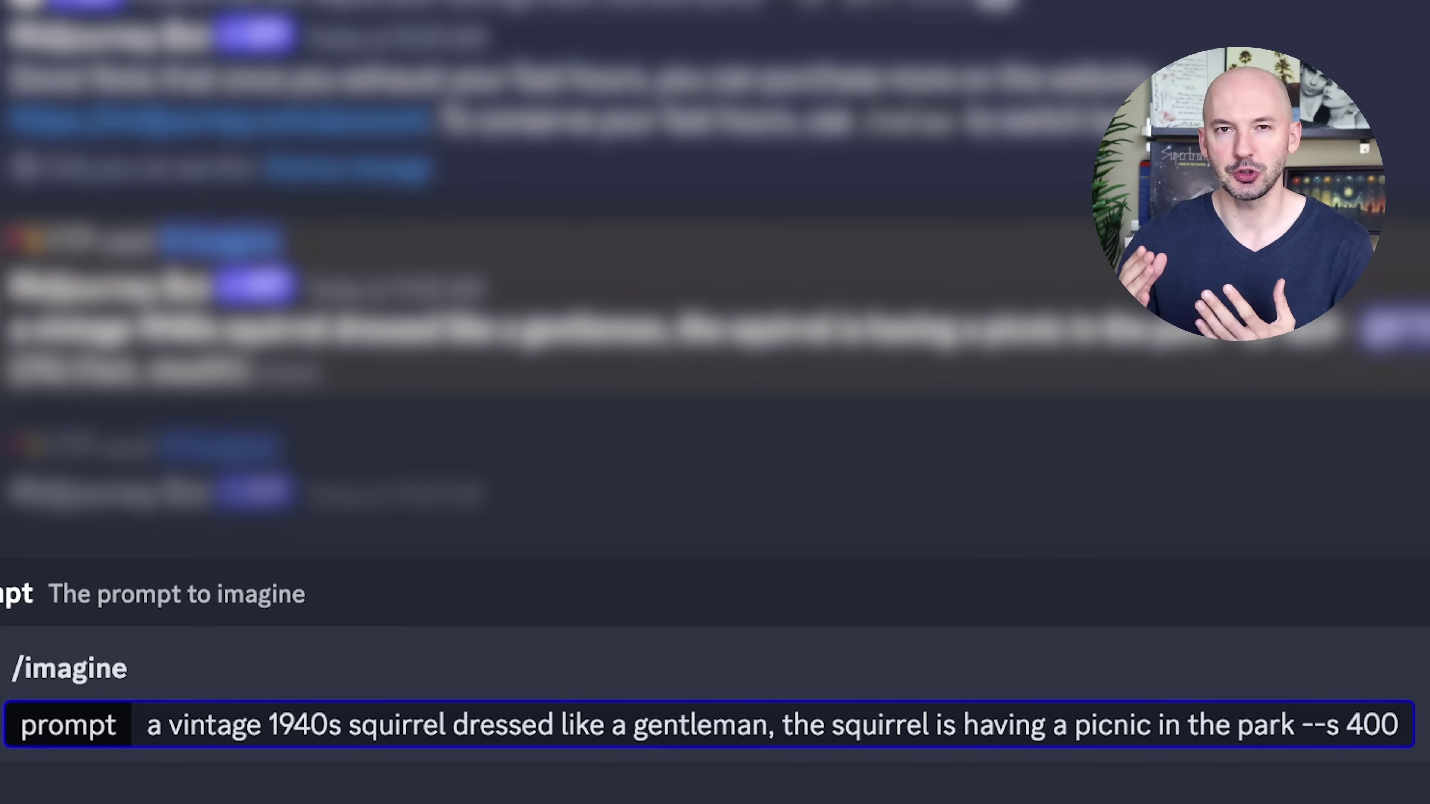
key(BackSpace)
key(Return)
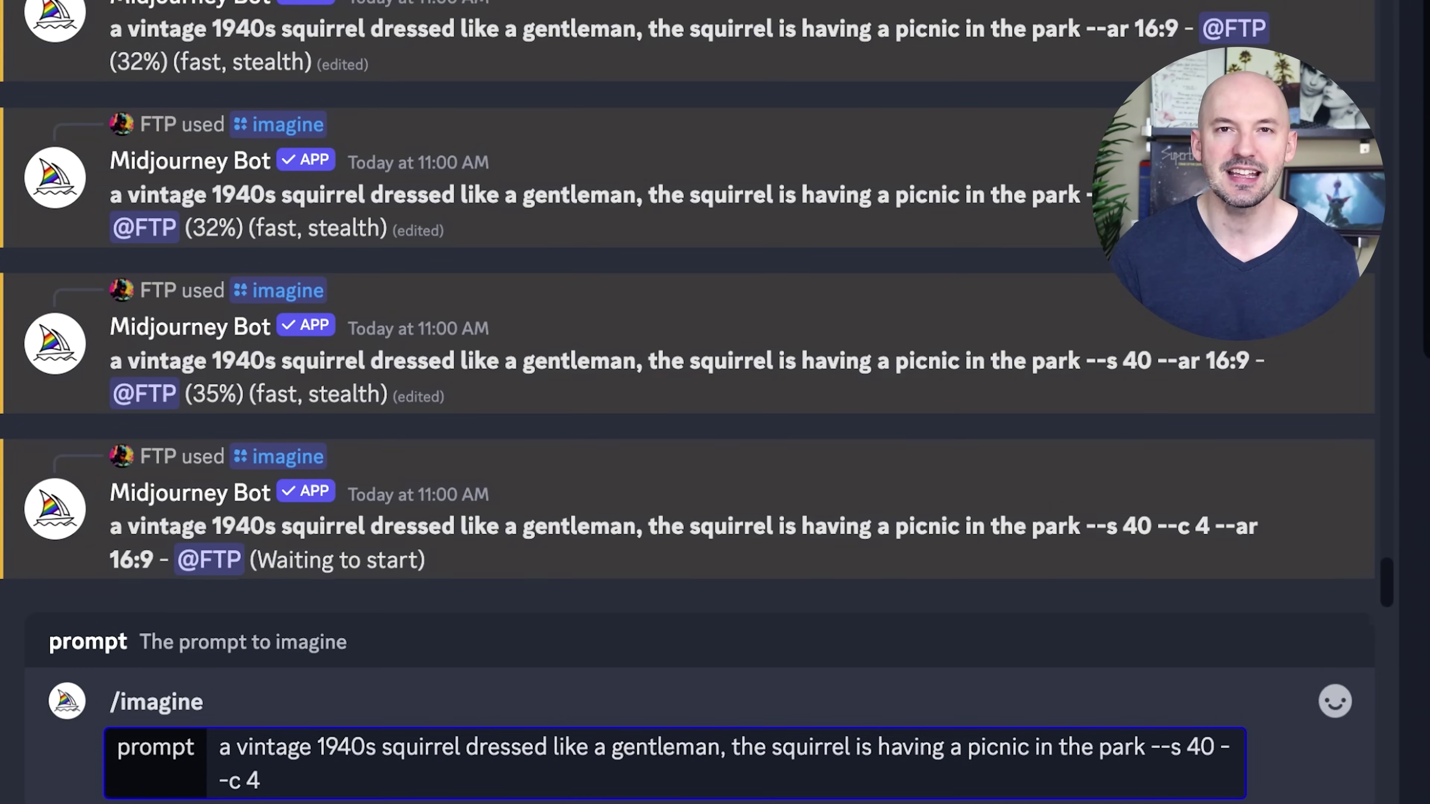
Replace the trailing parameters with --style raw and resubmit the squirrel picnic prompt
key(BackSpace)
key(BackSpace)
key(BackSpace)
key(BackSpace)
key(BackSpace)
key(BackSpace)
key(BackSpace)
text(tyle raw)
key(Return)
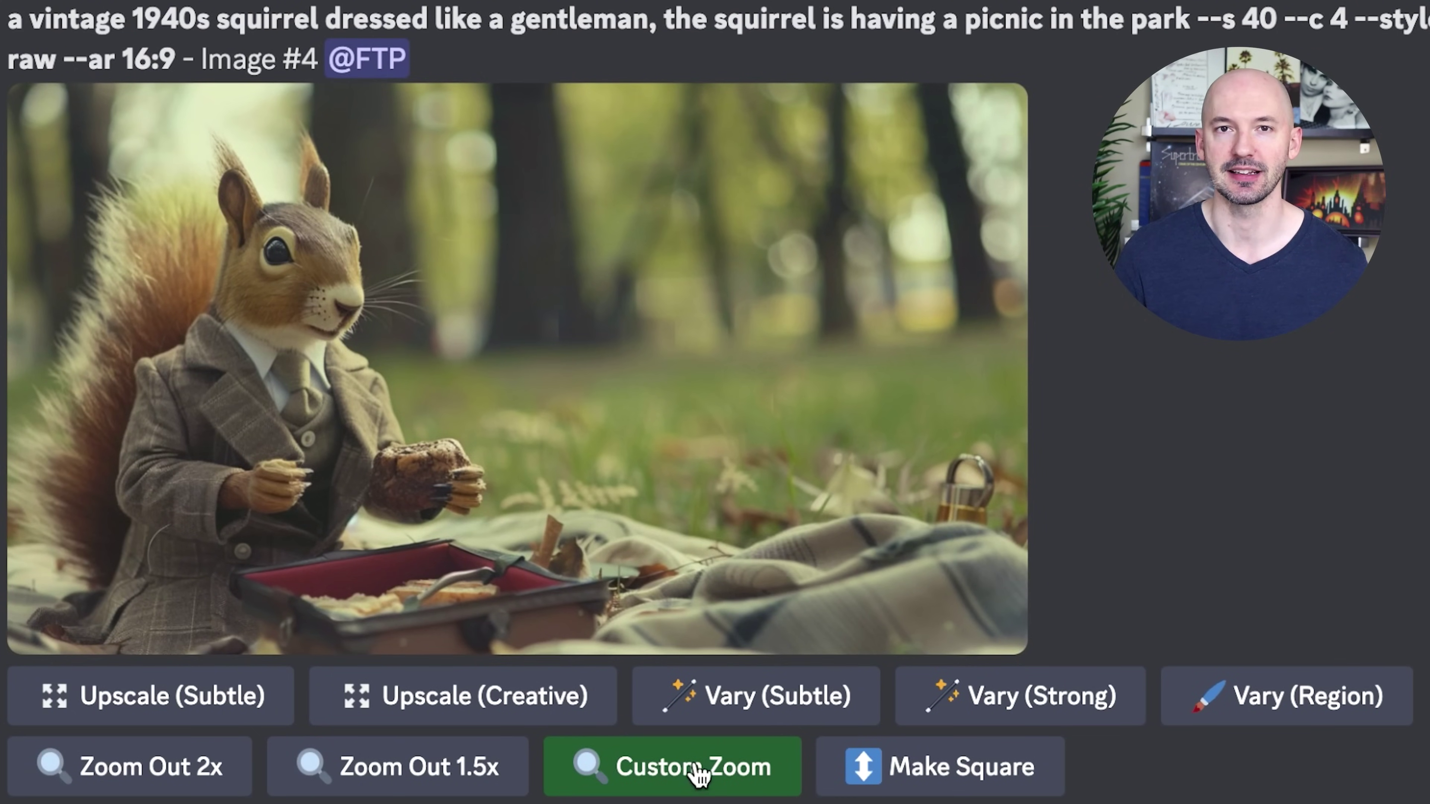
In the image's Custom Zoom form, change the aspect ratio from 16:9 to 4:5 and zoom to 1
click(700, 774)
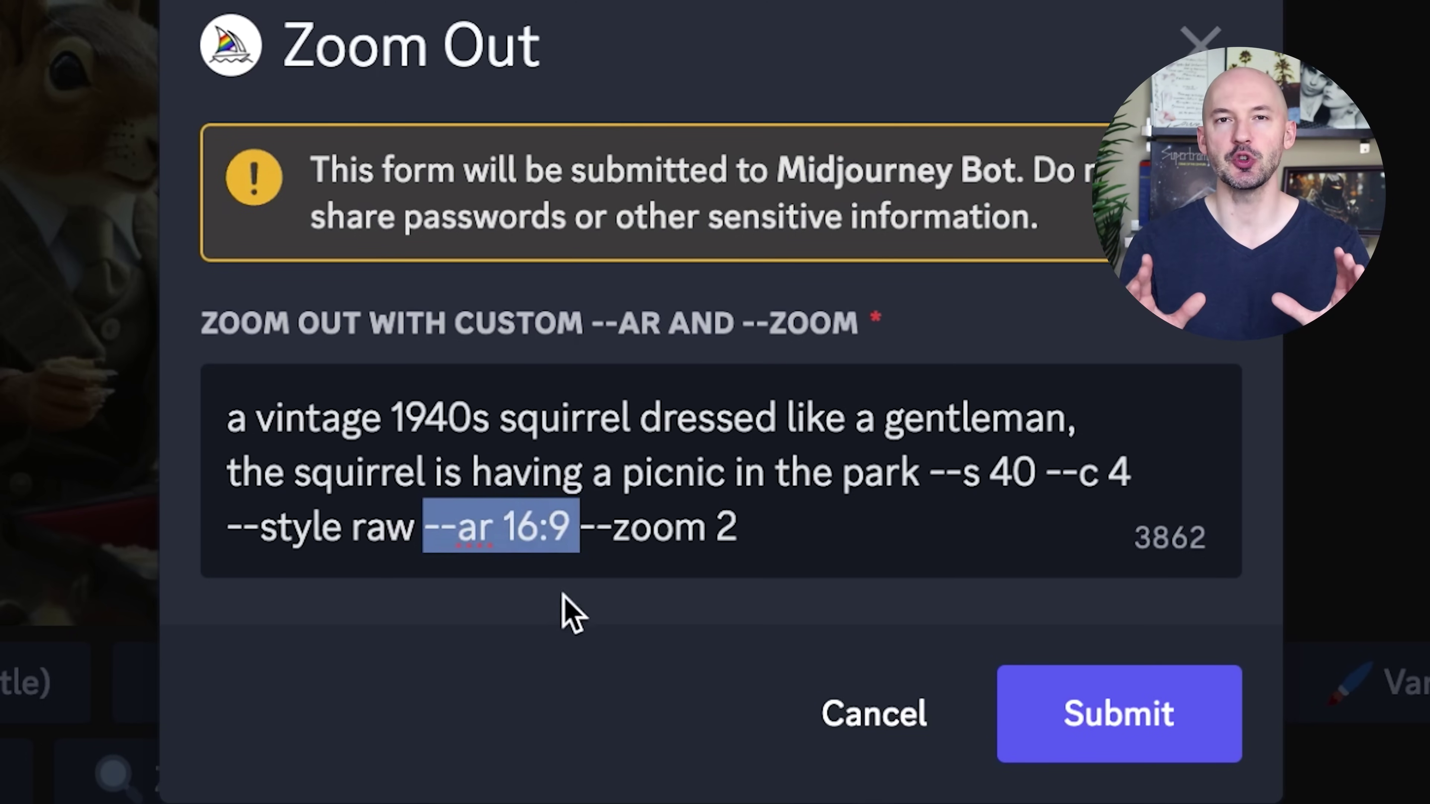
click(563, 549)
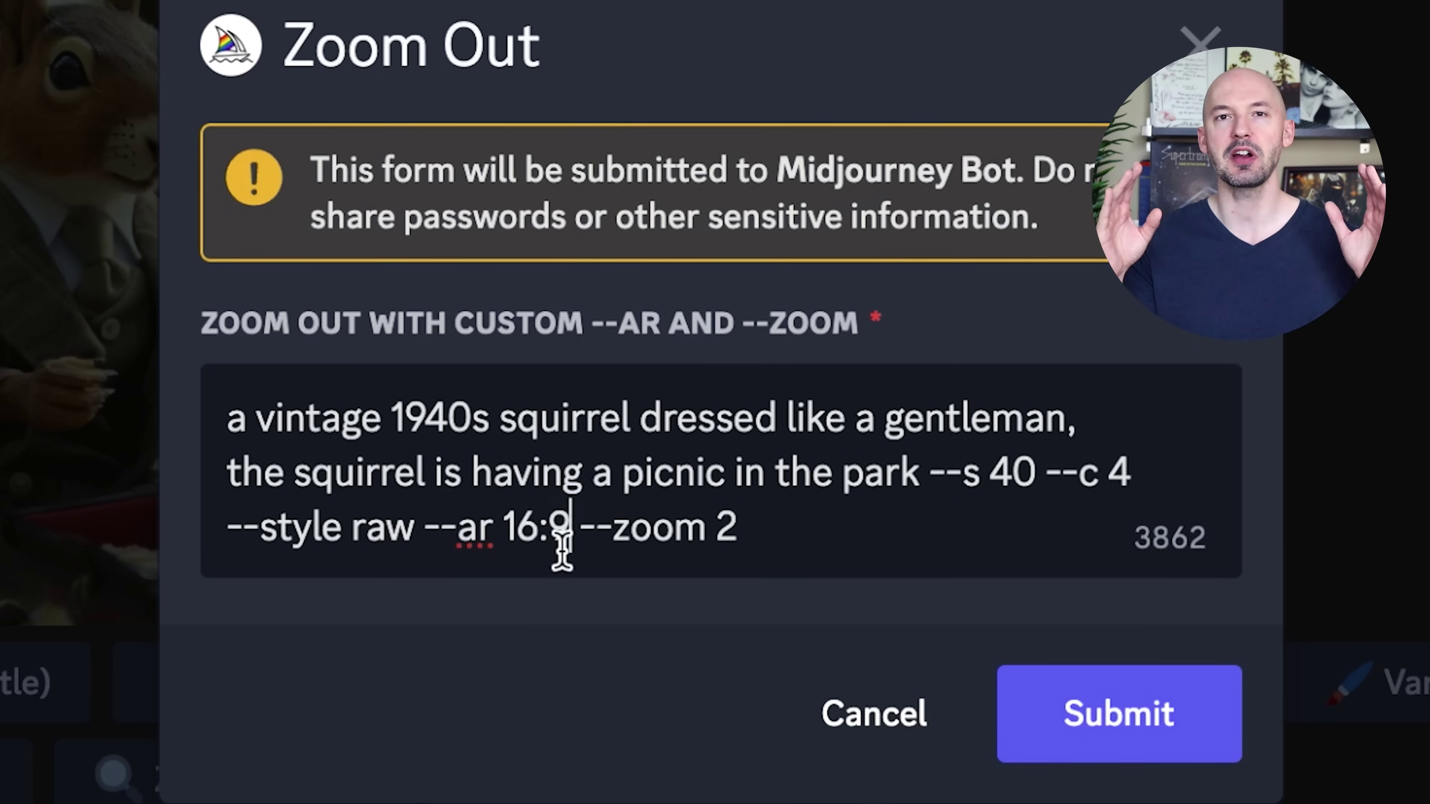
key(BackSpace)
key(BackSpace)
key(BackSpace)
key(BackSpace)
text(4:5)
key(End)
key(shift+Left)
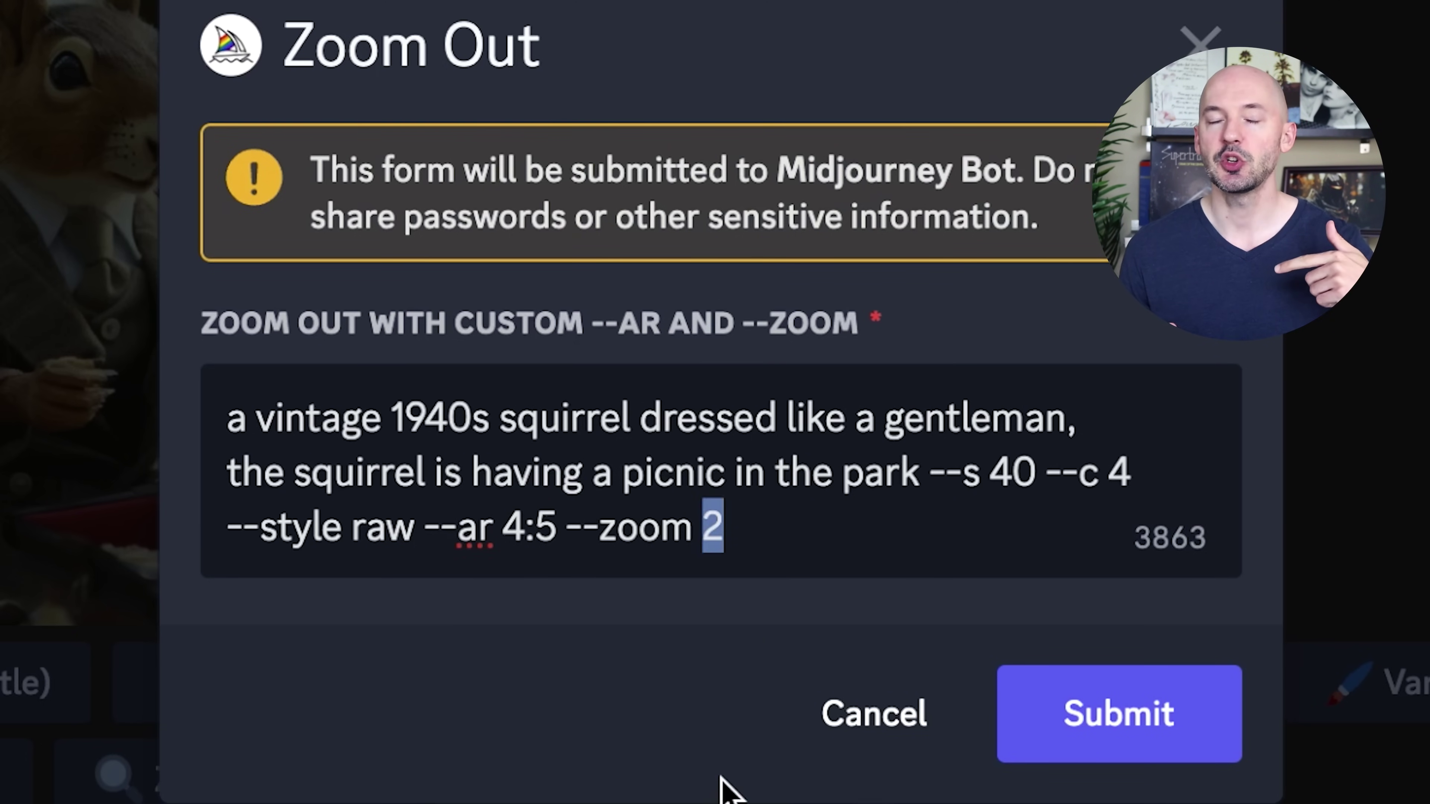
text(1)
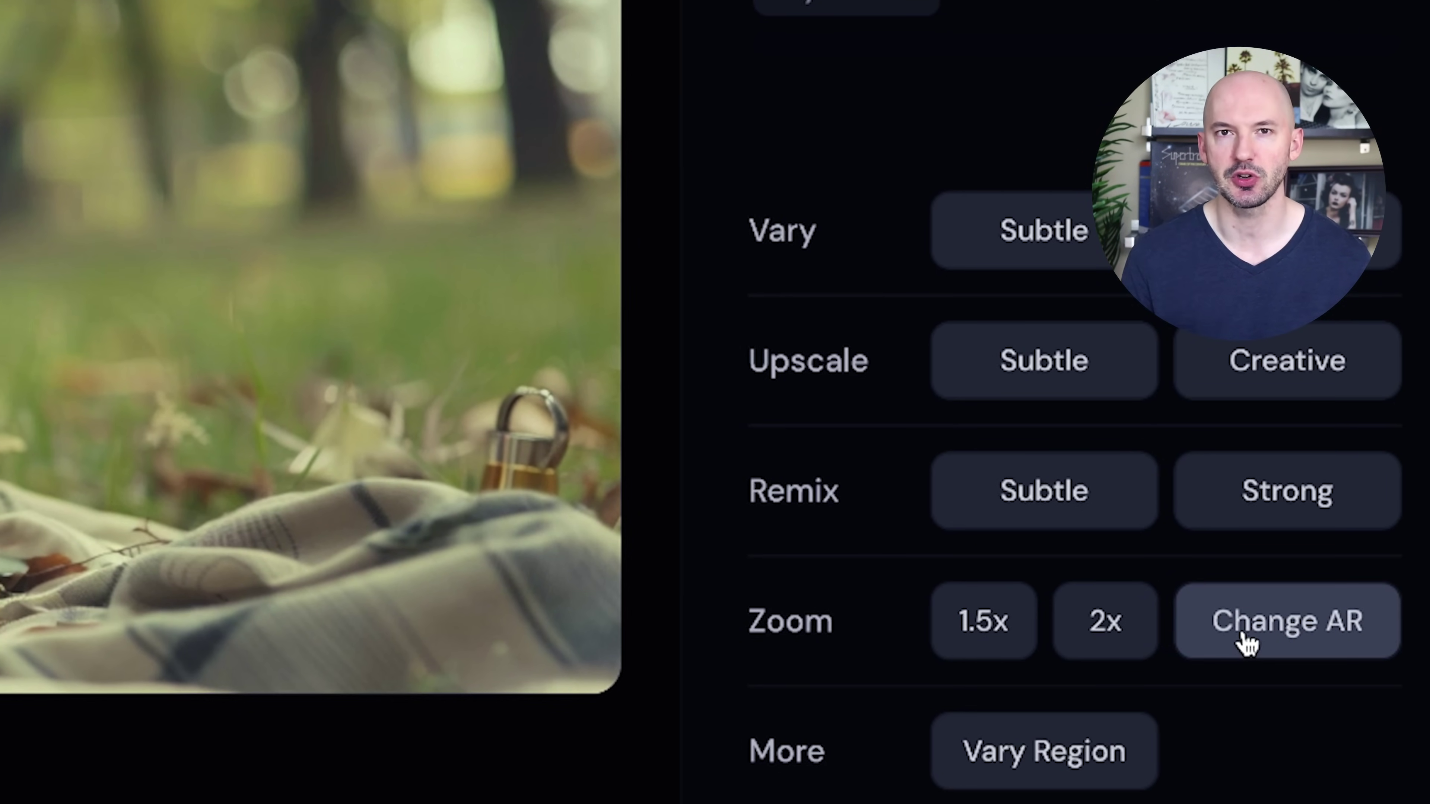
In Change AR for the squirrel image, try Start and End anchoring and different frame ratios
click(1247, 636)
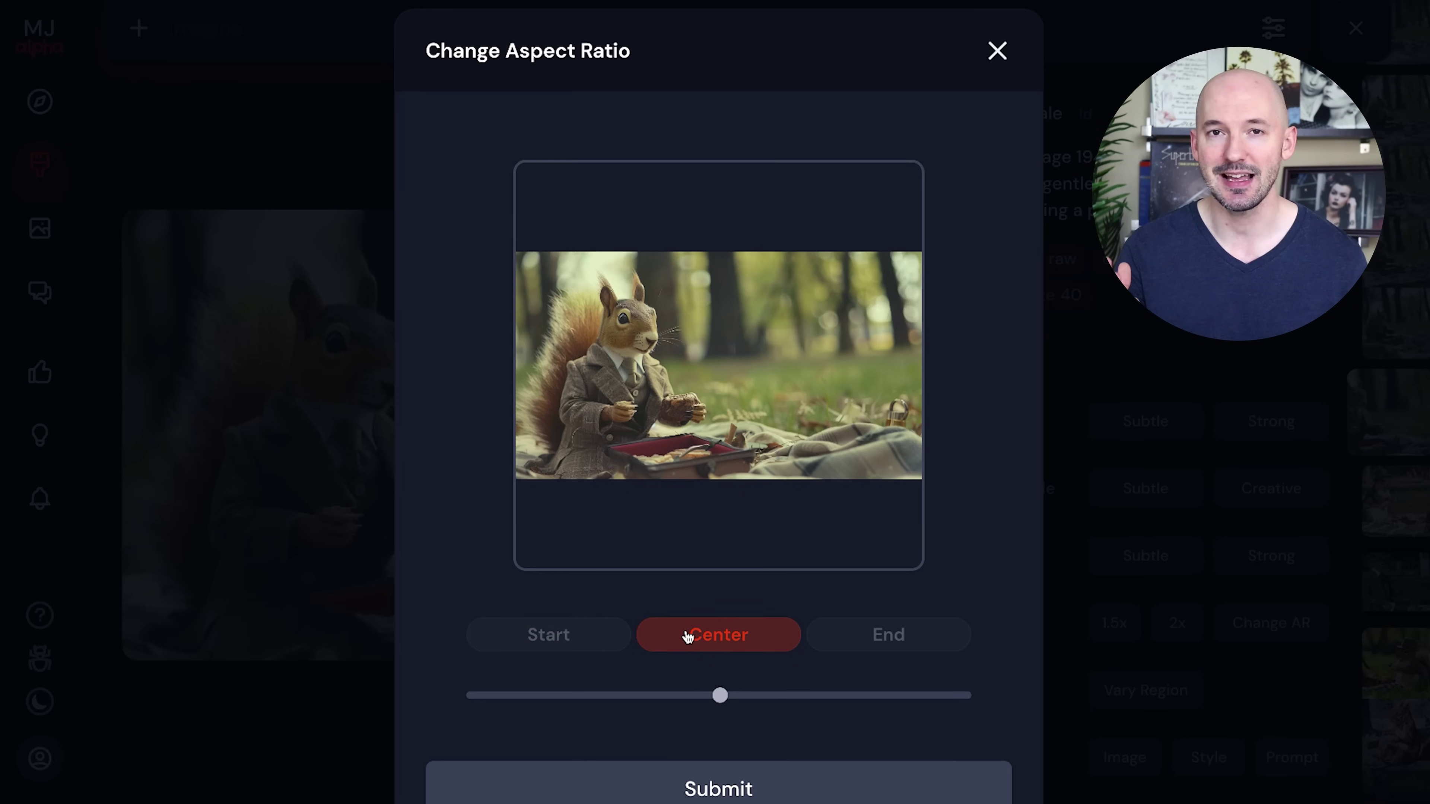
click(600, 651)
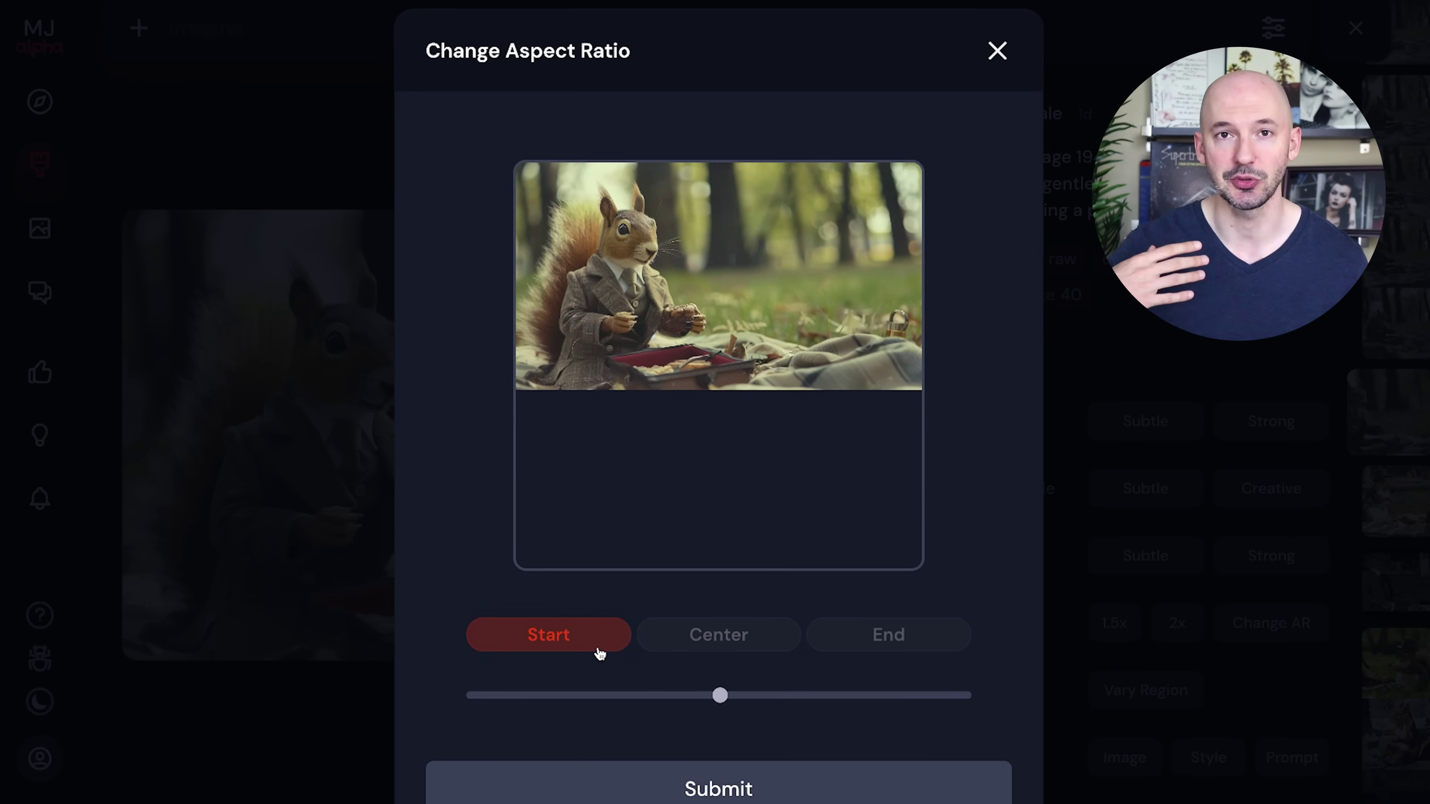
click(961, 649)
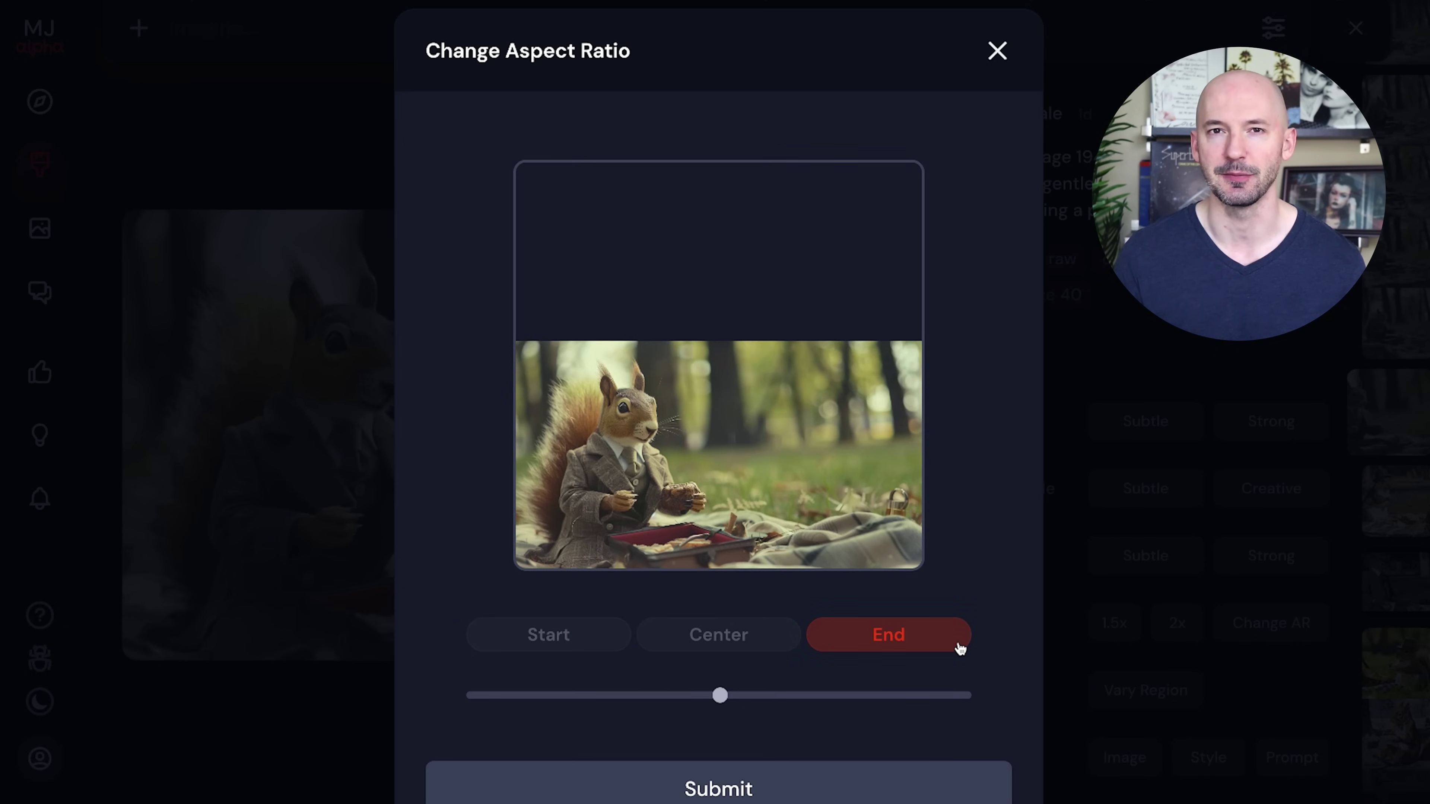
mouse_move(725, 685)
drag(716, 701, 611, 702)
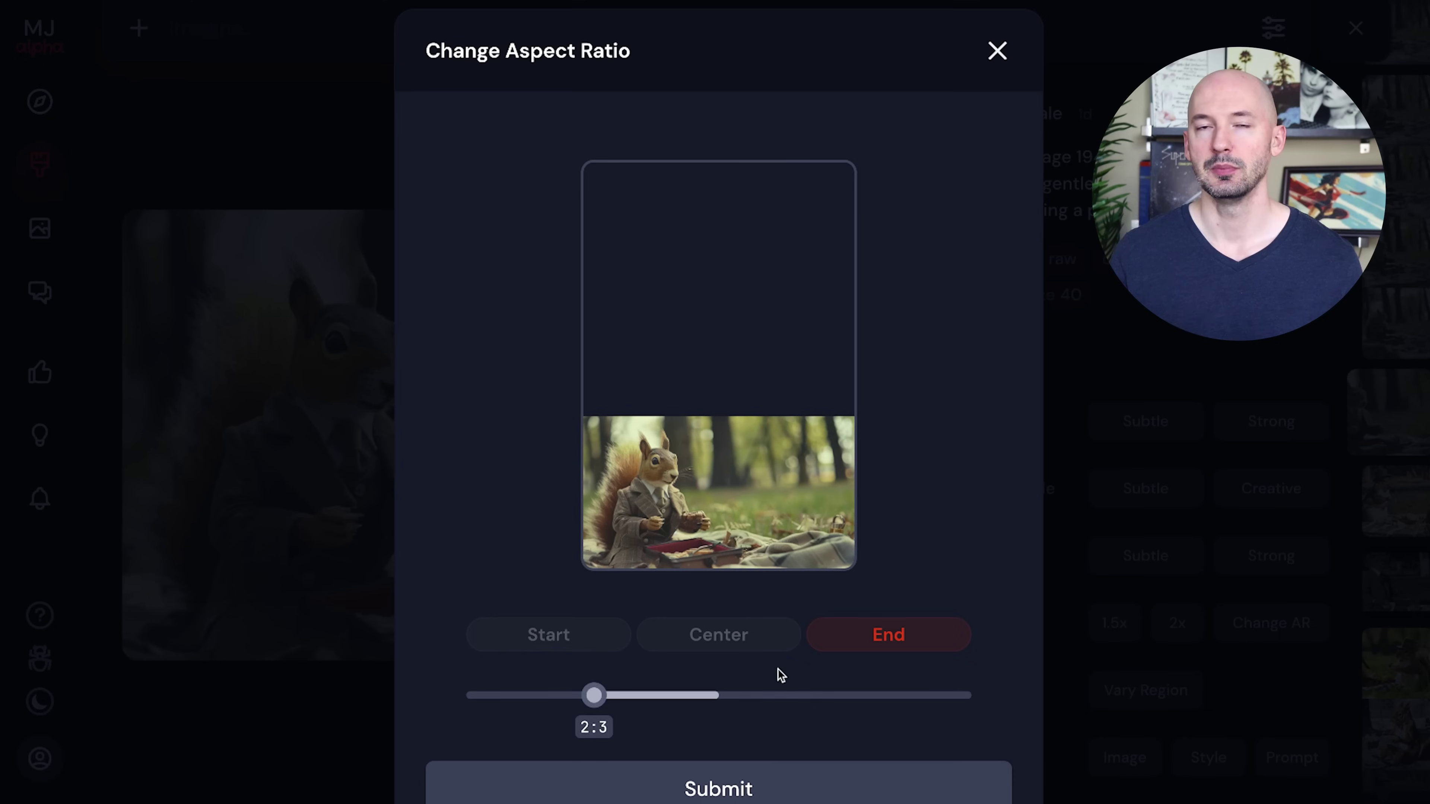
click(597, 648)
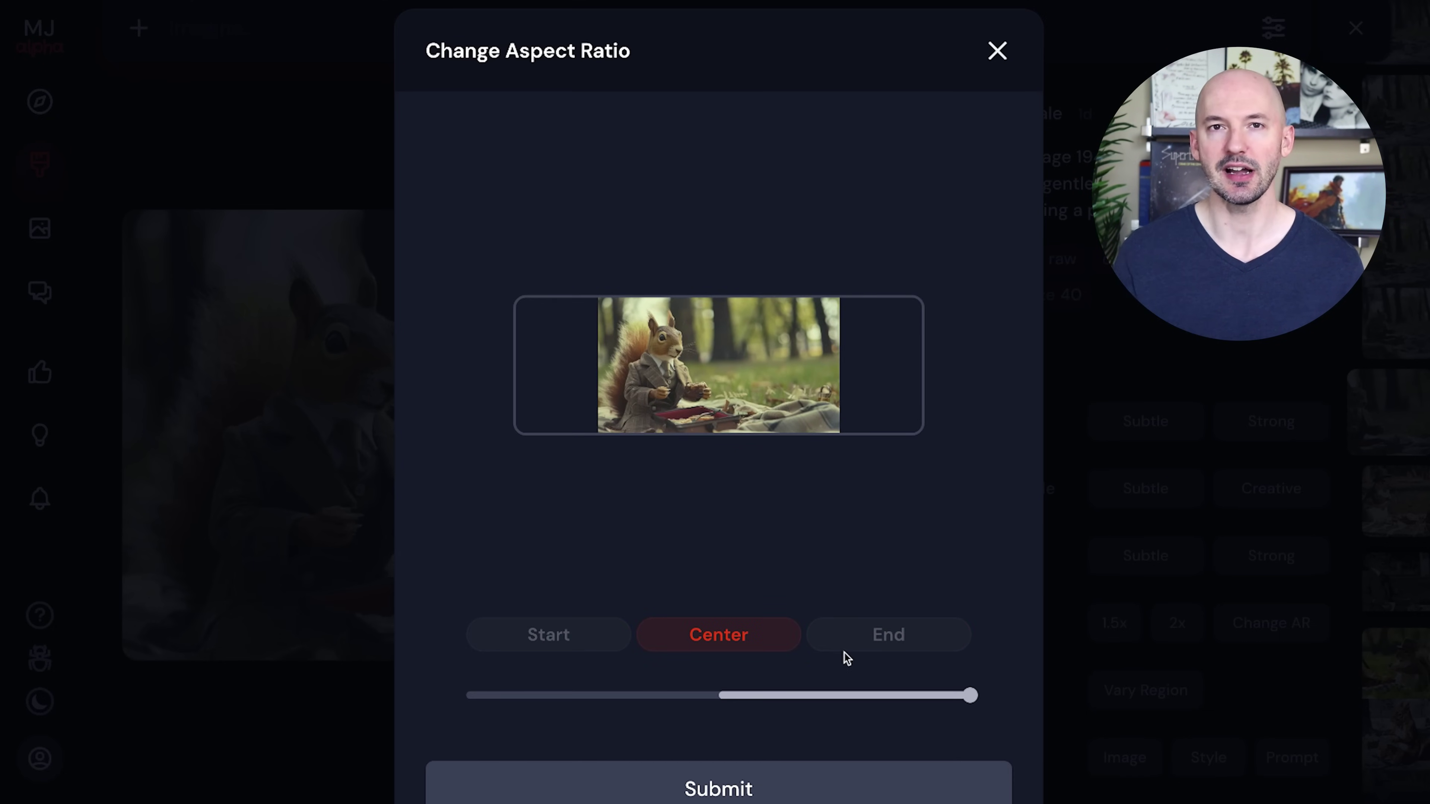
click(892, 635)
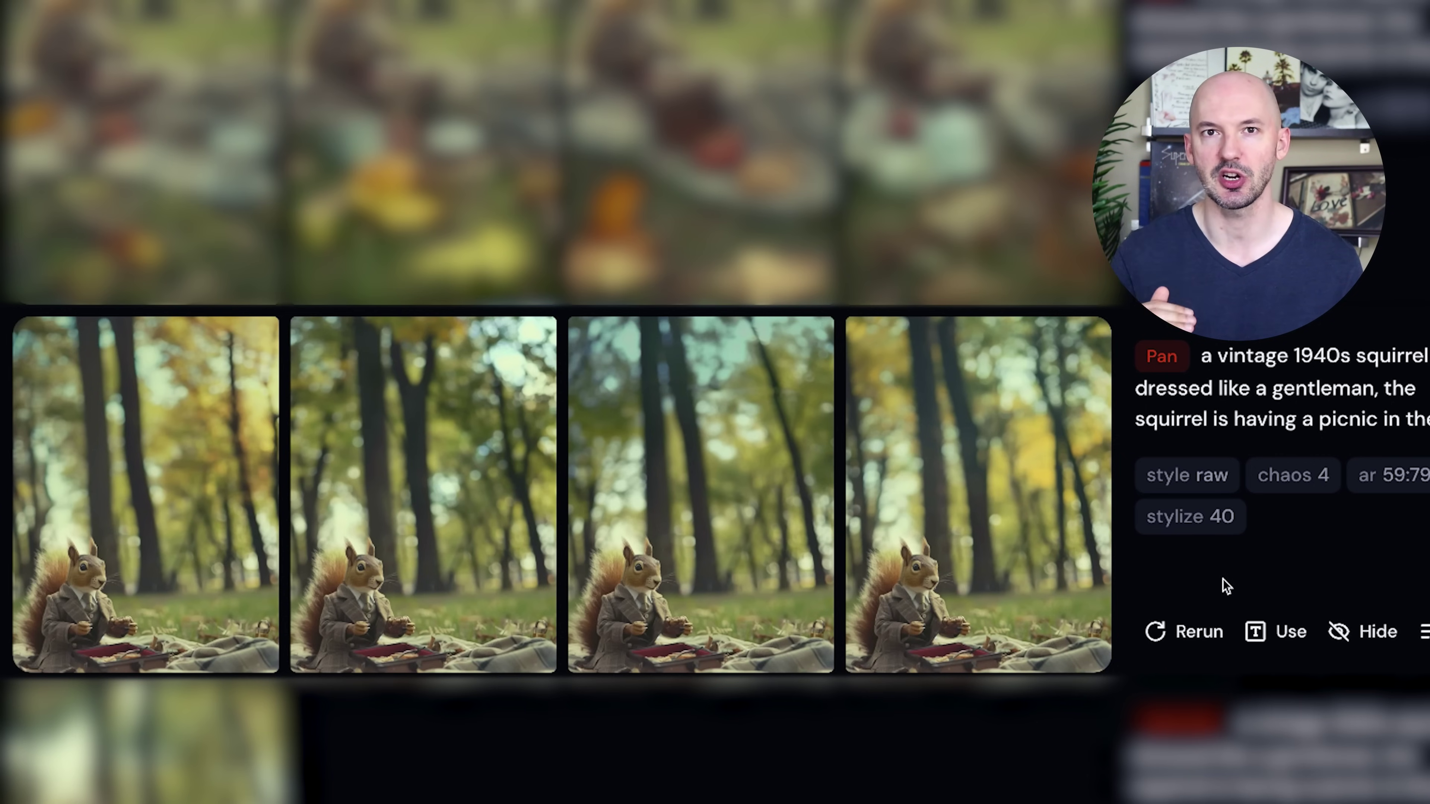
scroll(1227, 586, up, 5)
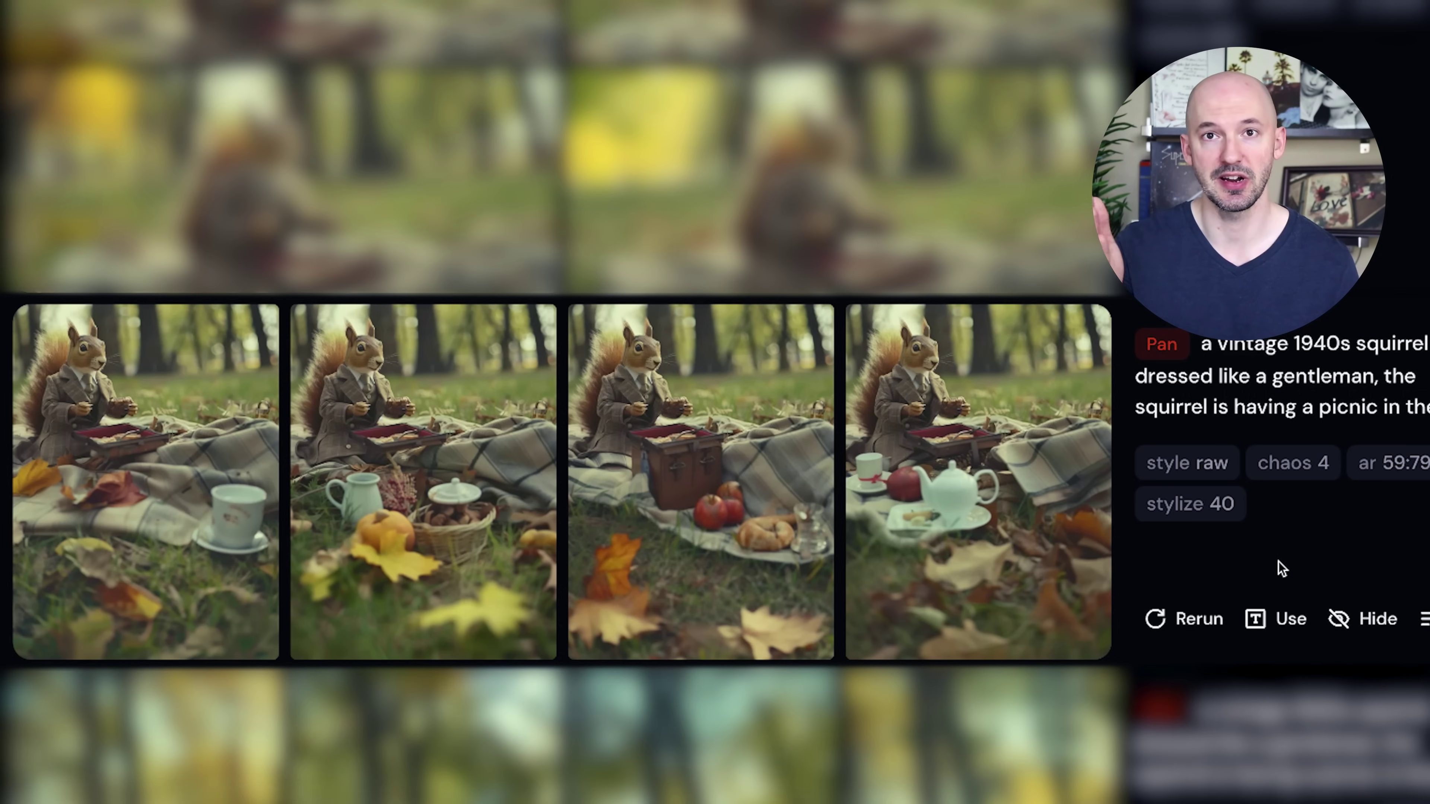
mouse_move(923, 531)
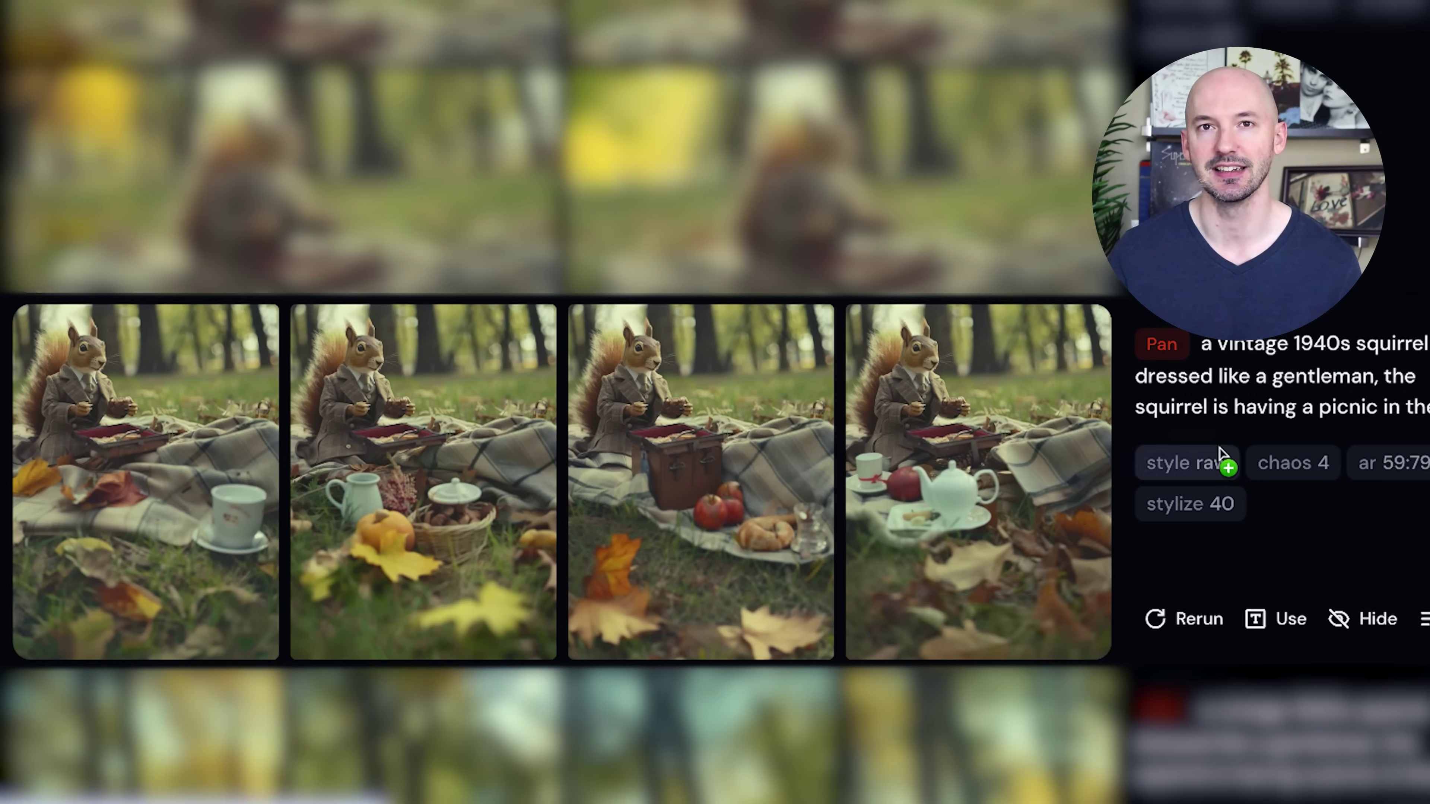
scroll(1288, 503, down, 3)
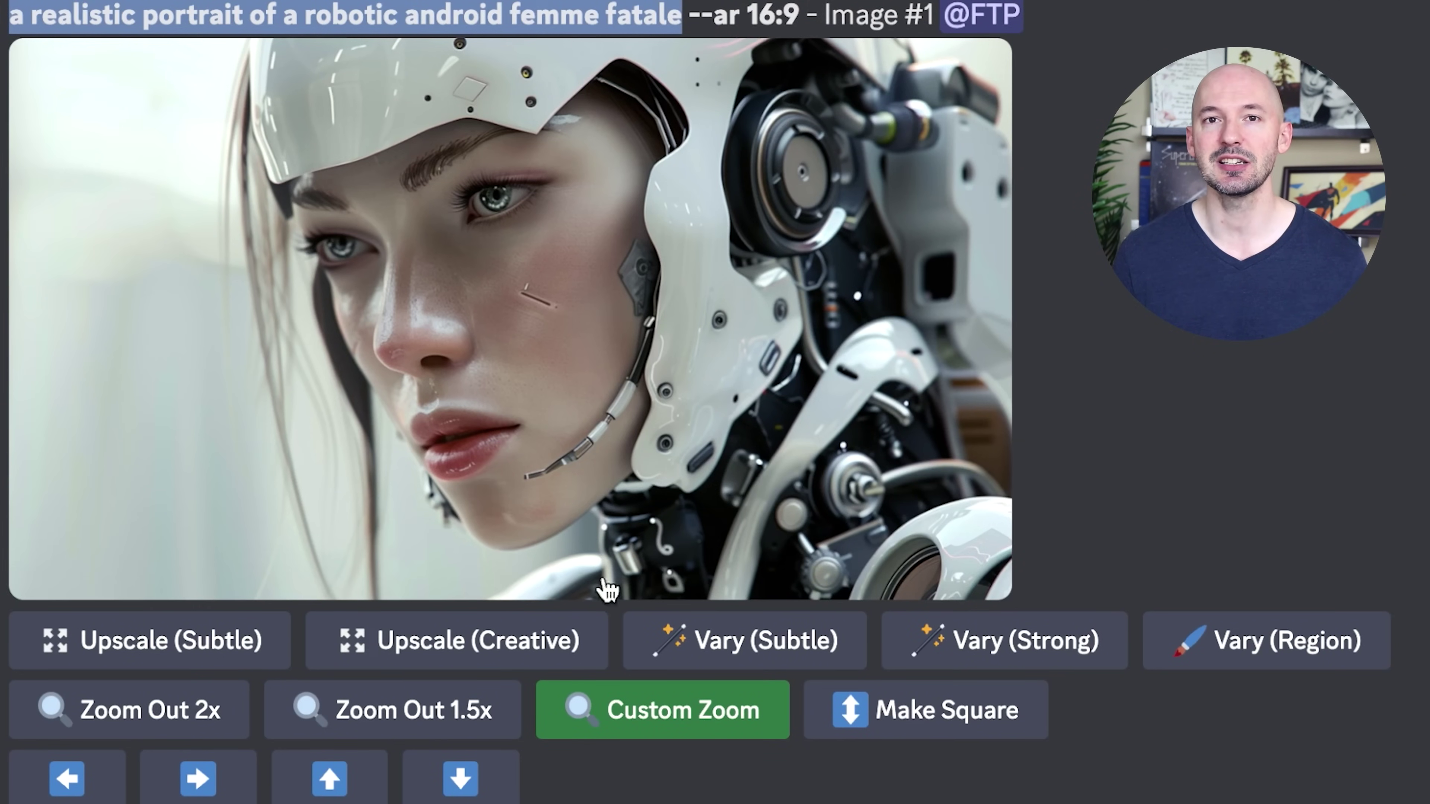
In the android portrait's Custom Zoom, add --sref random after 'fatale' and set zoom to 1.4
click(656, 727)
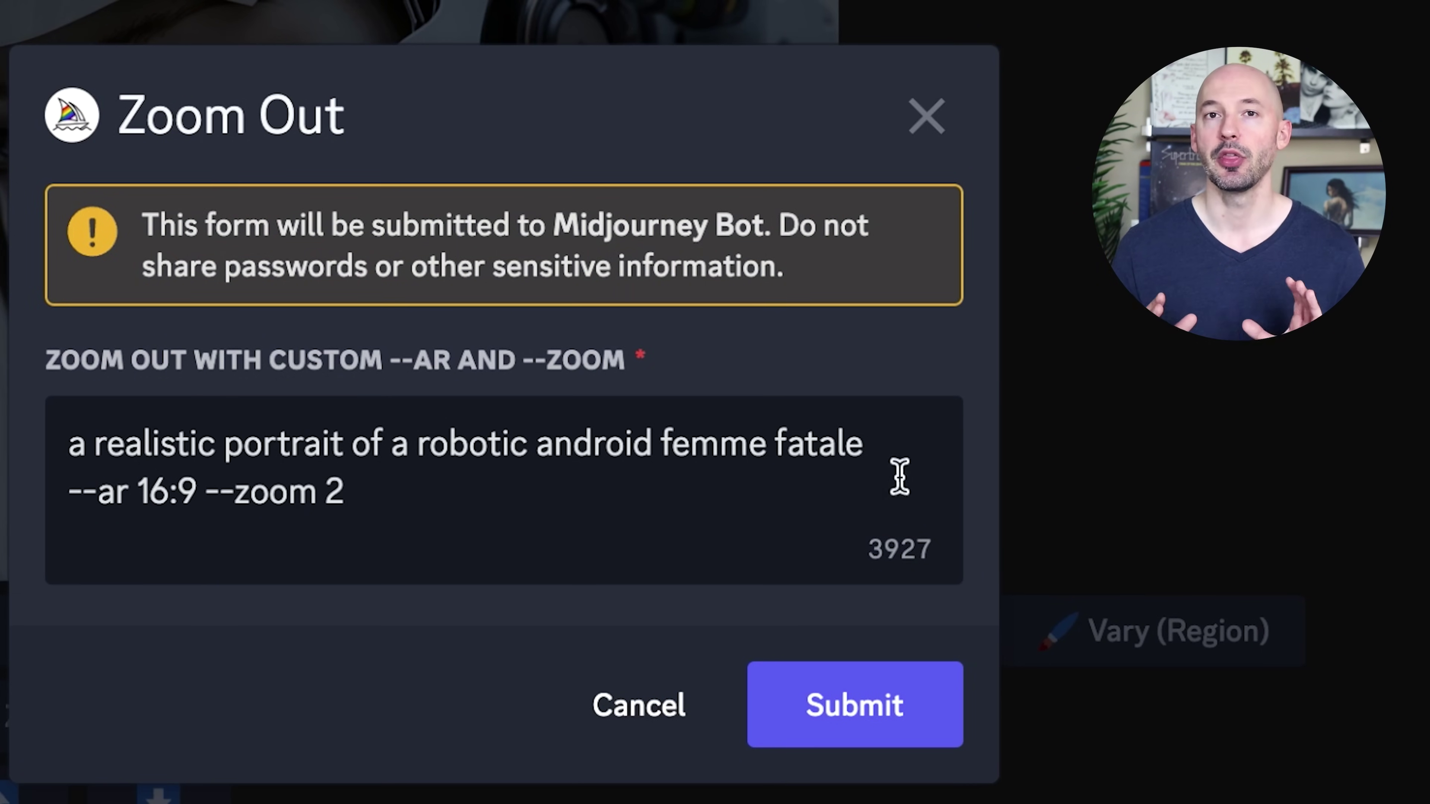
click(884, 448)
text(--sref )
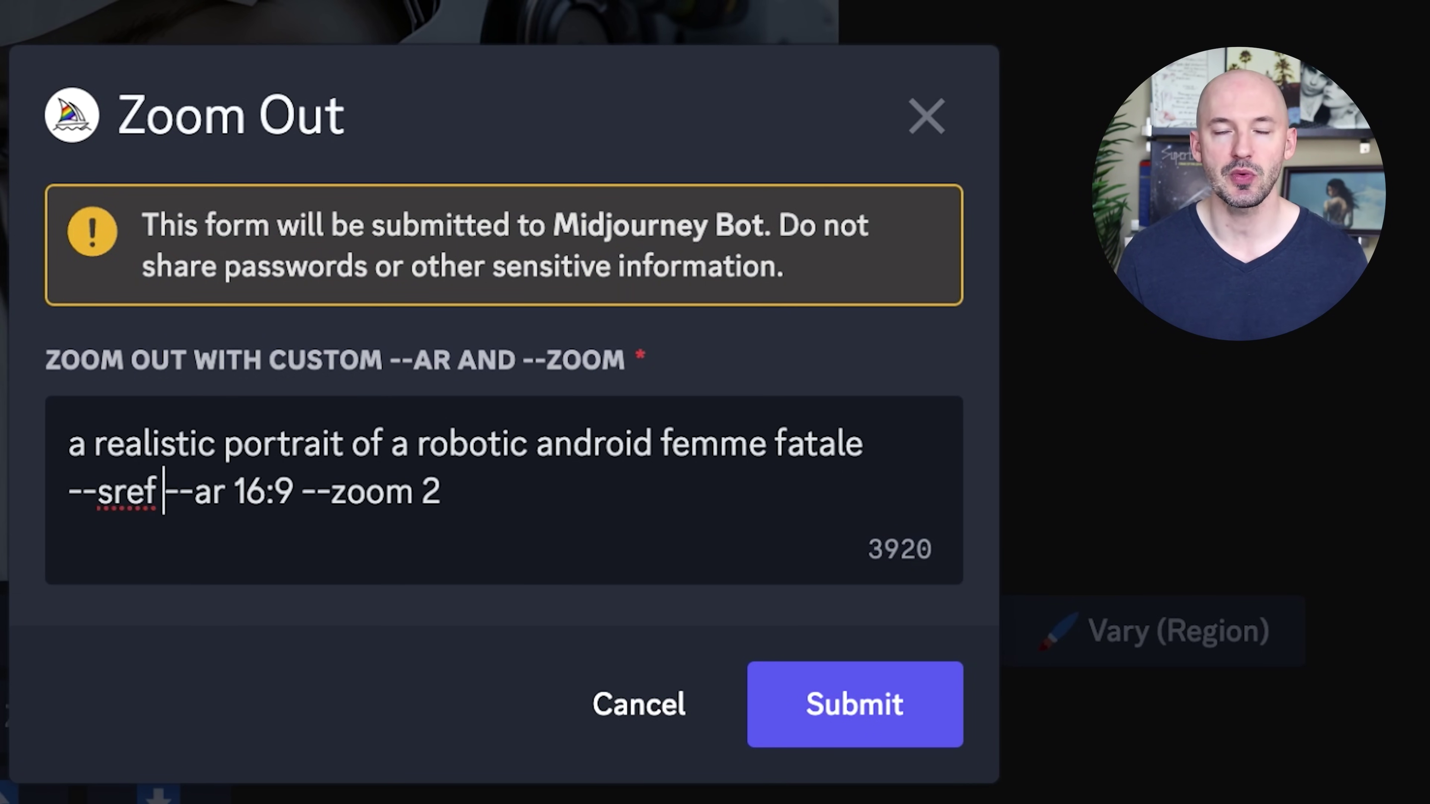
text(random)
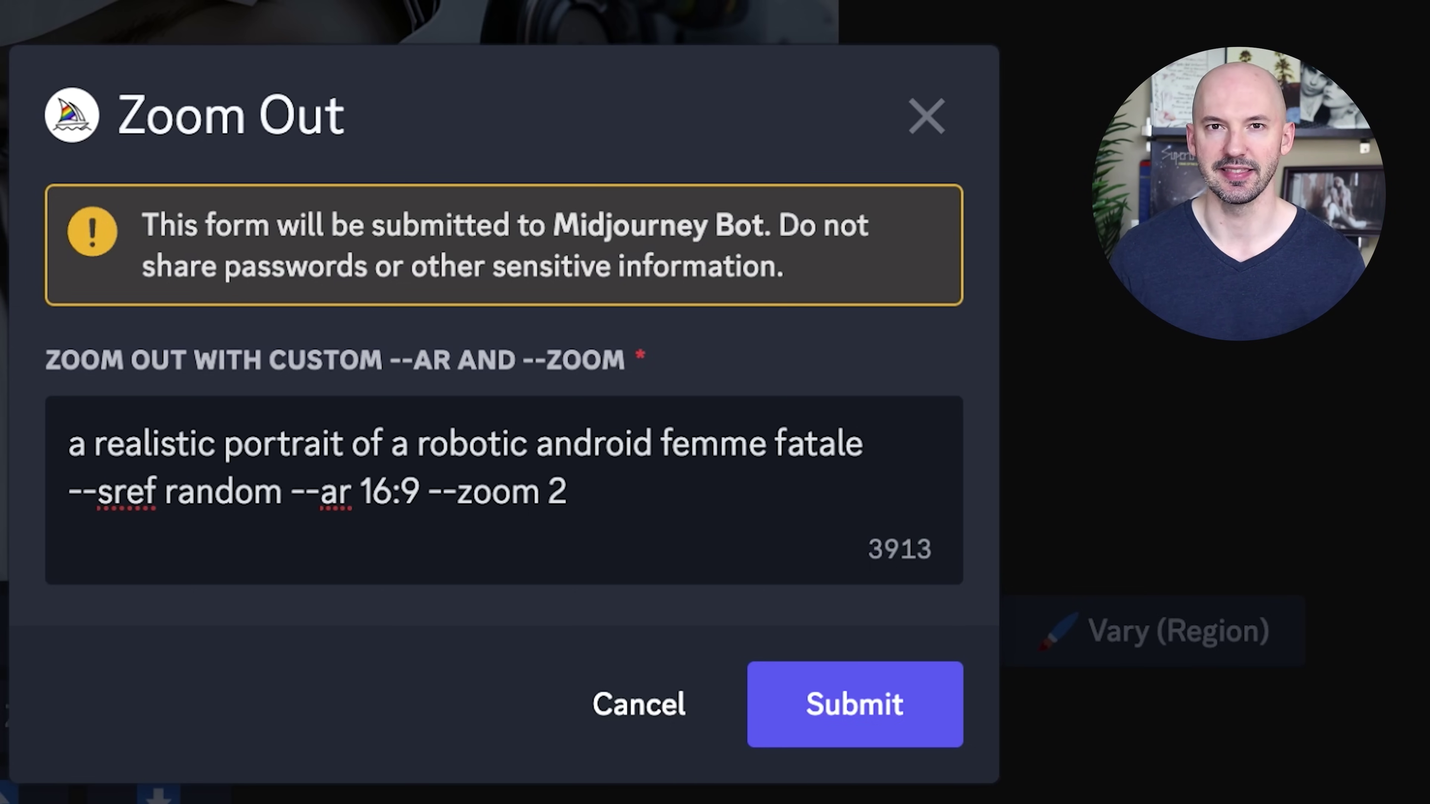
drag(579, 503, 554, 503)
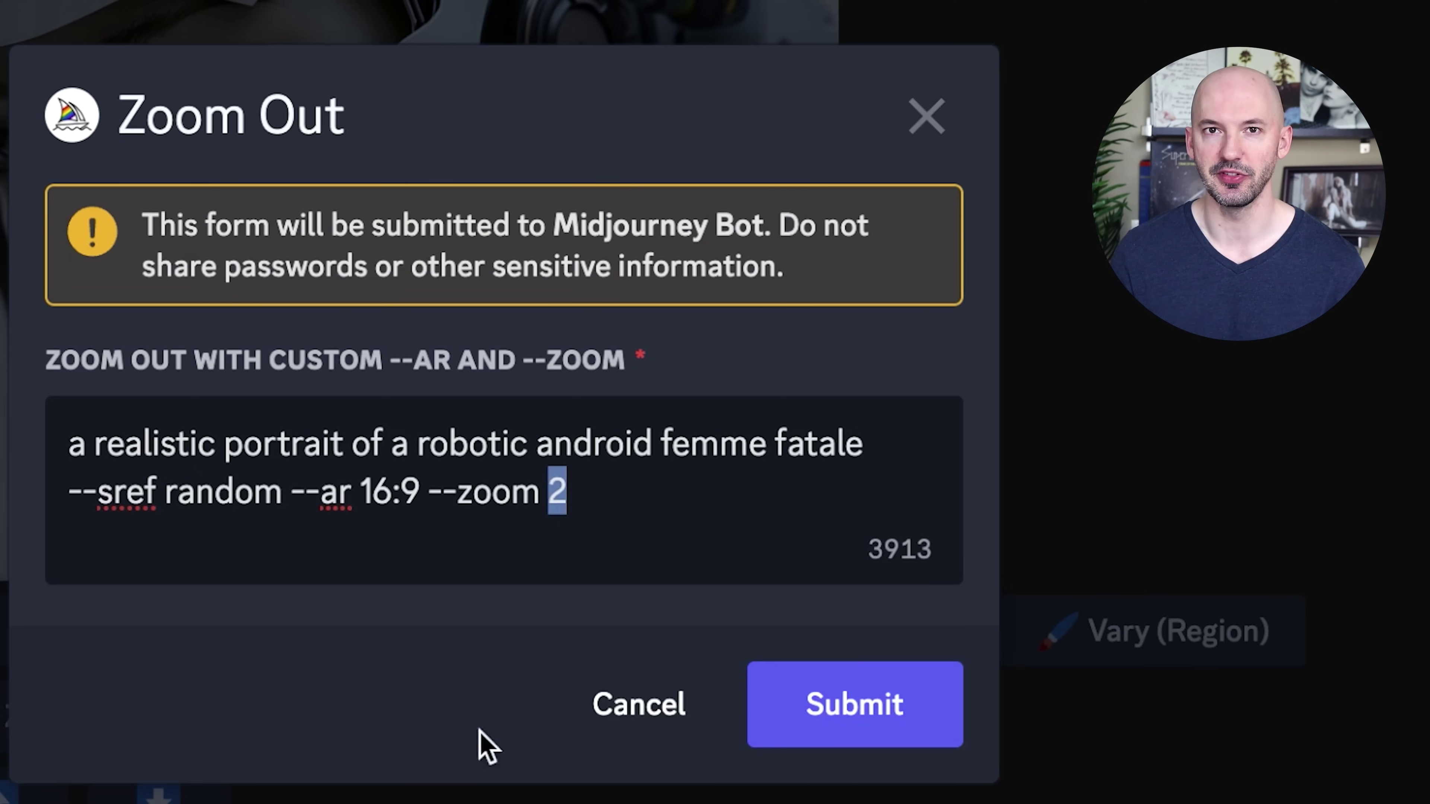
text(1)
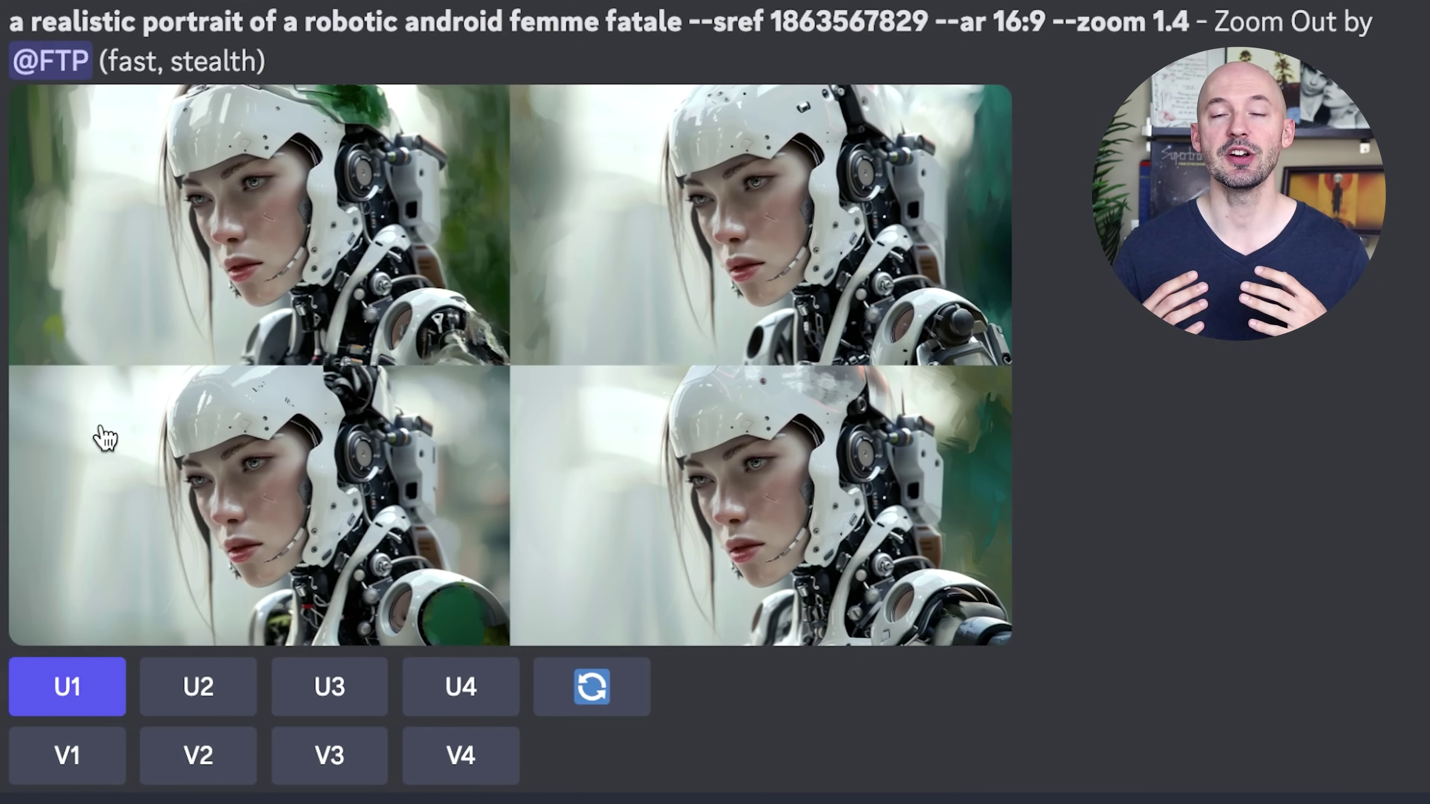
drag(927, 24, 682, 39)
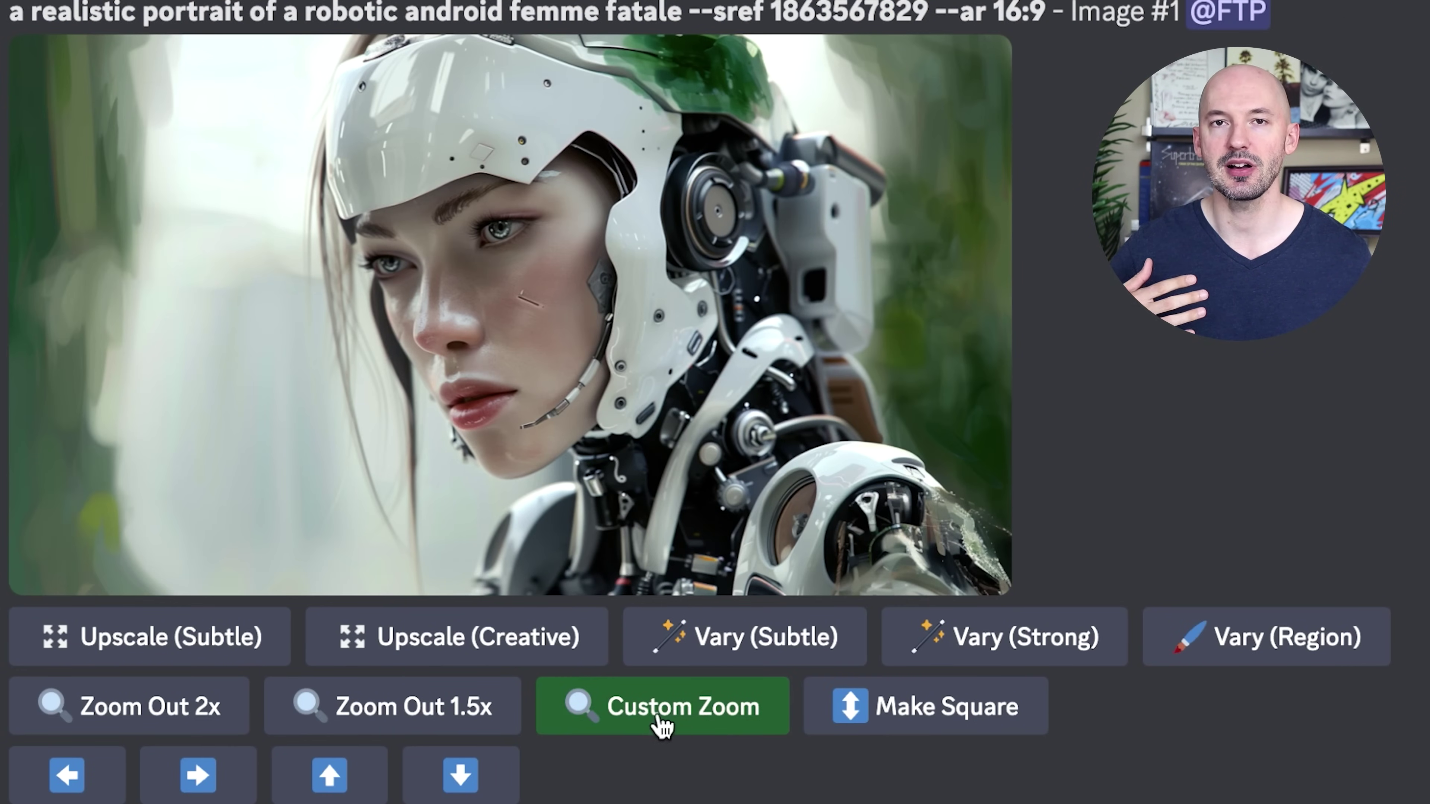
click(668, 724)
double_click(169, 489)
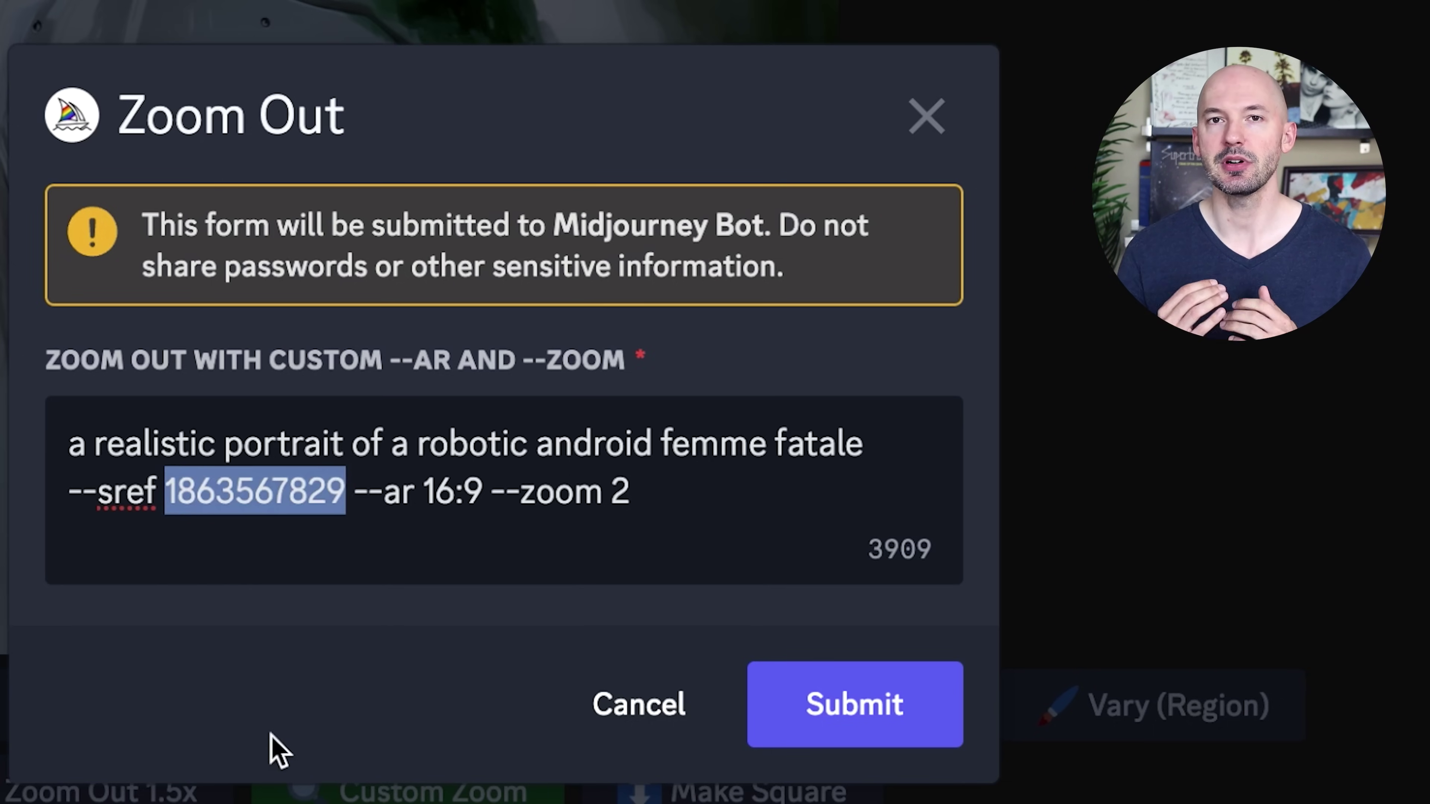
text(random)
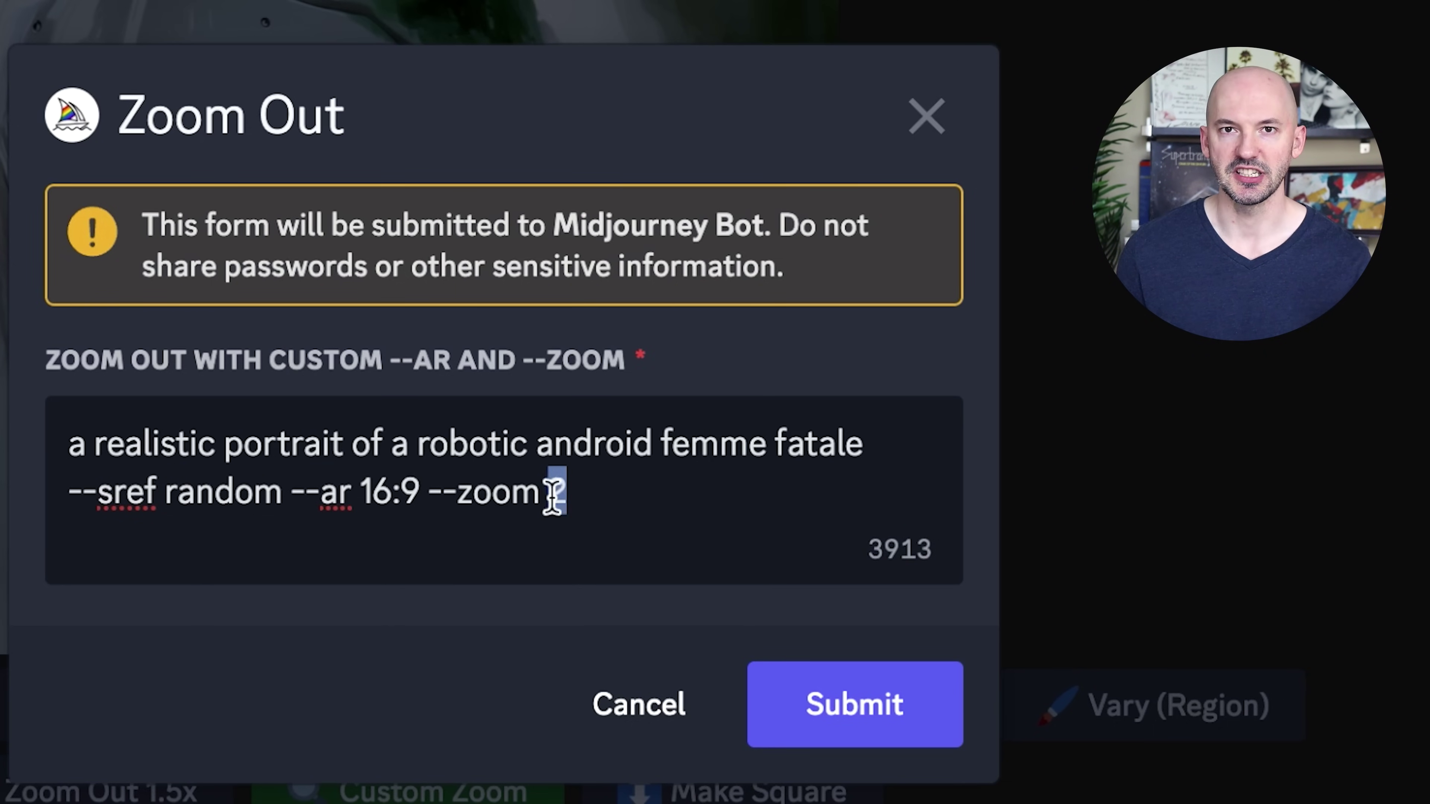
text(1.4)
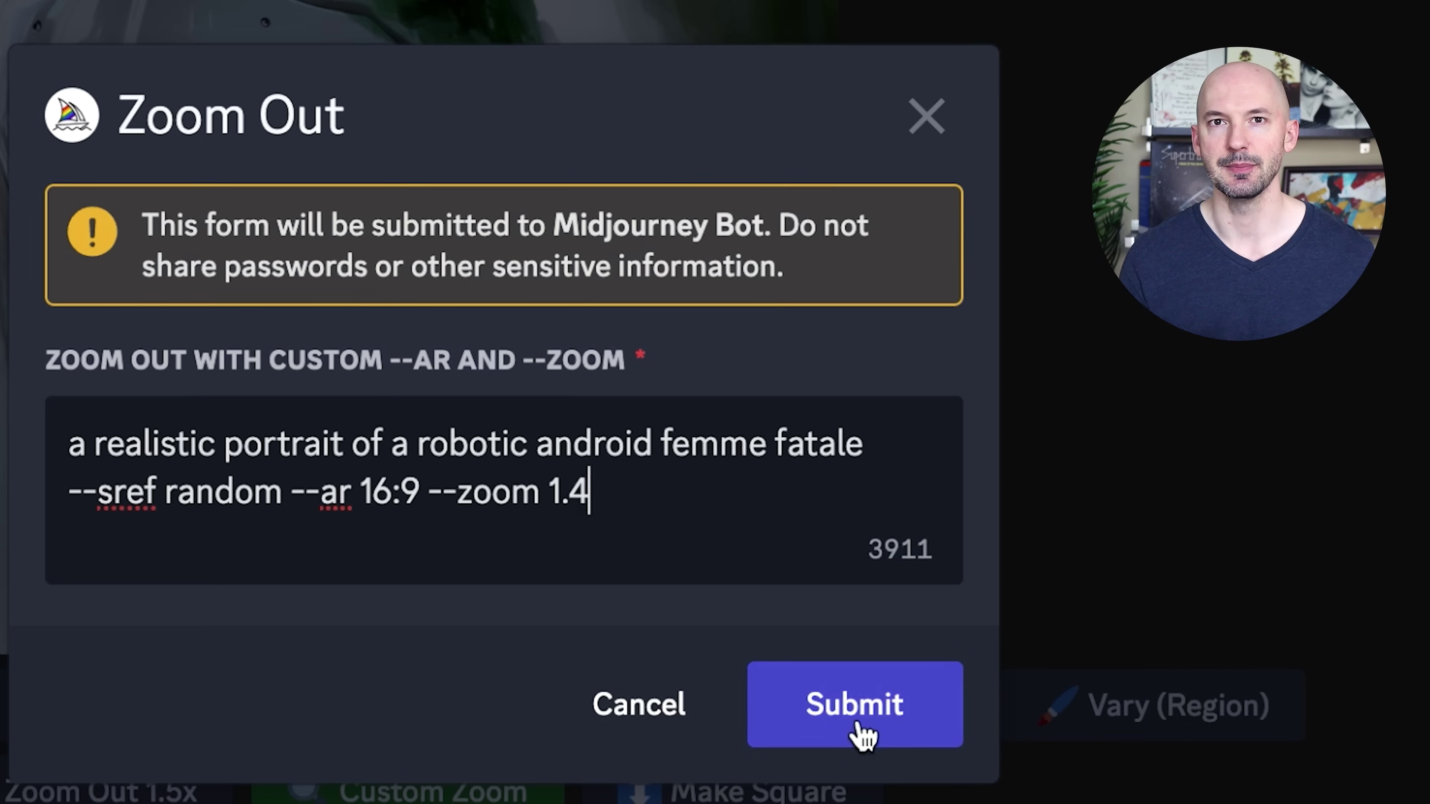
click(862, 733)
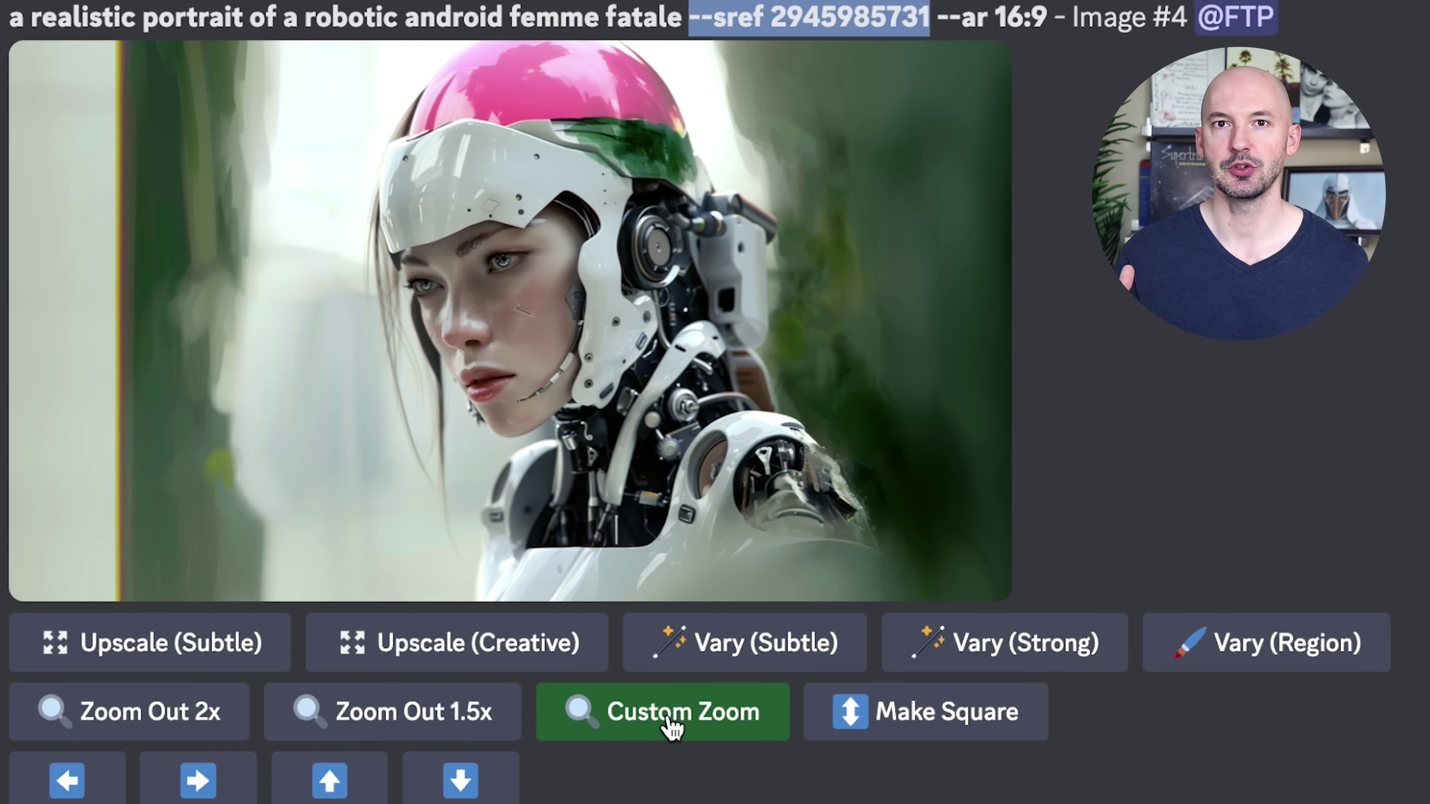
Zoom out the pink-helmet android with --sref random at --zoom 1.4
click(673, 724)
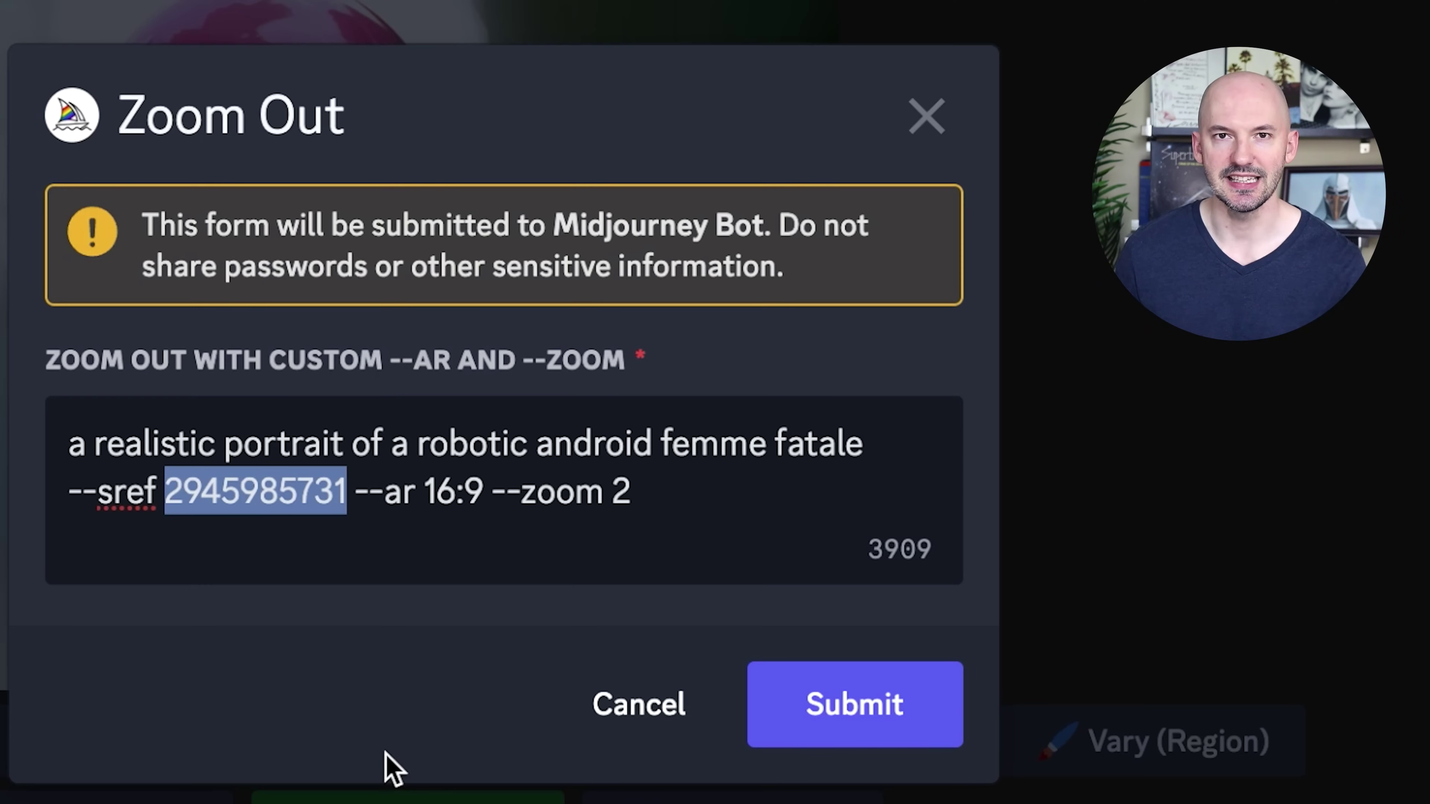
text(random --ar 16:9 --zoom 1.4)
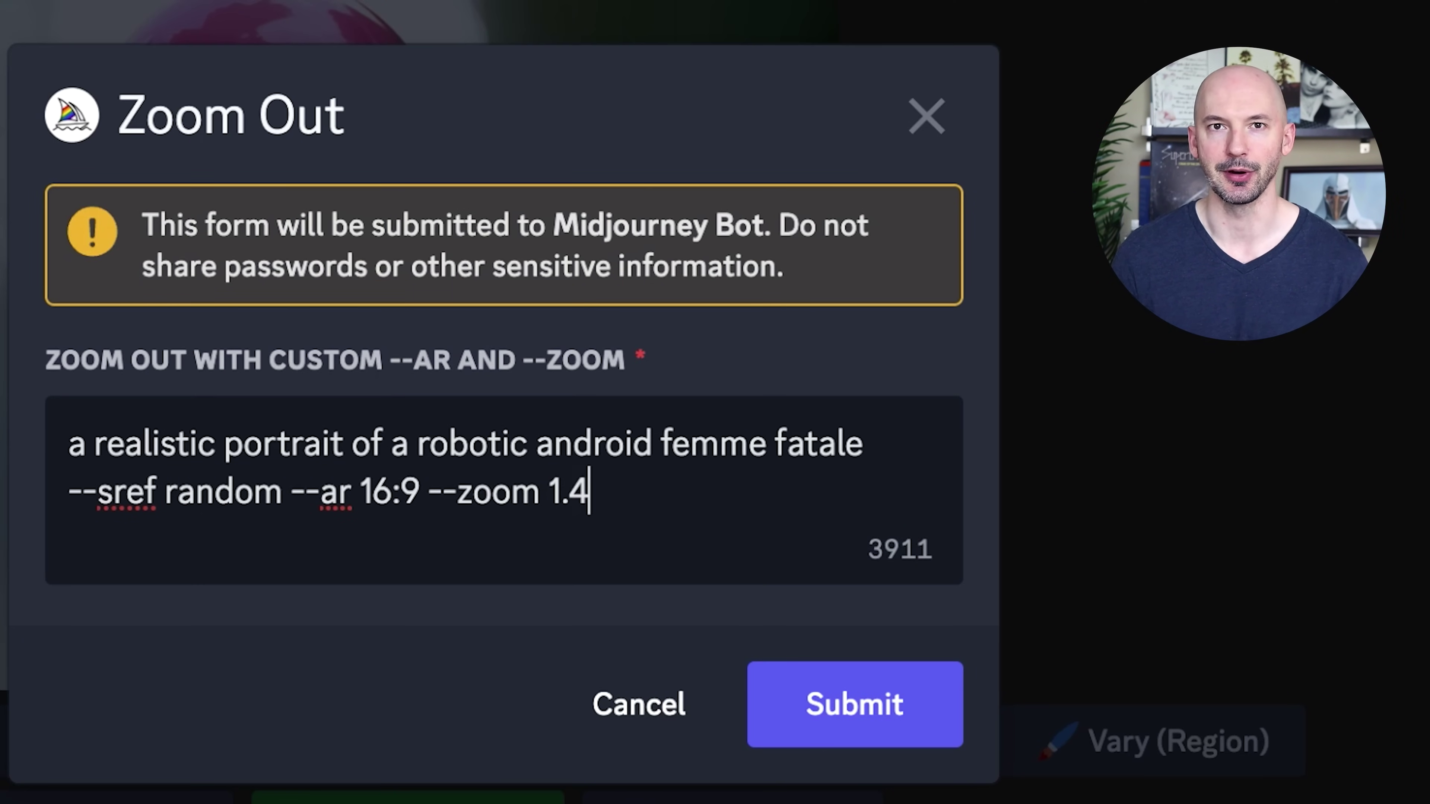
click(804, 715)
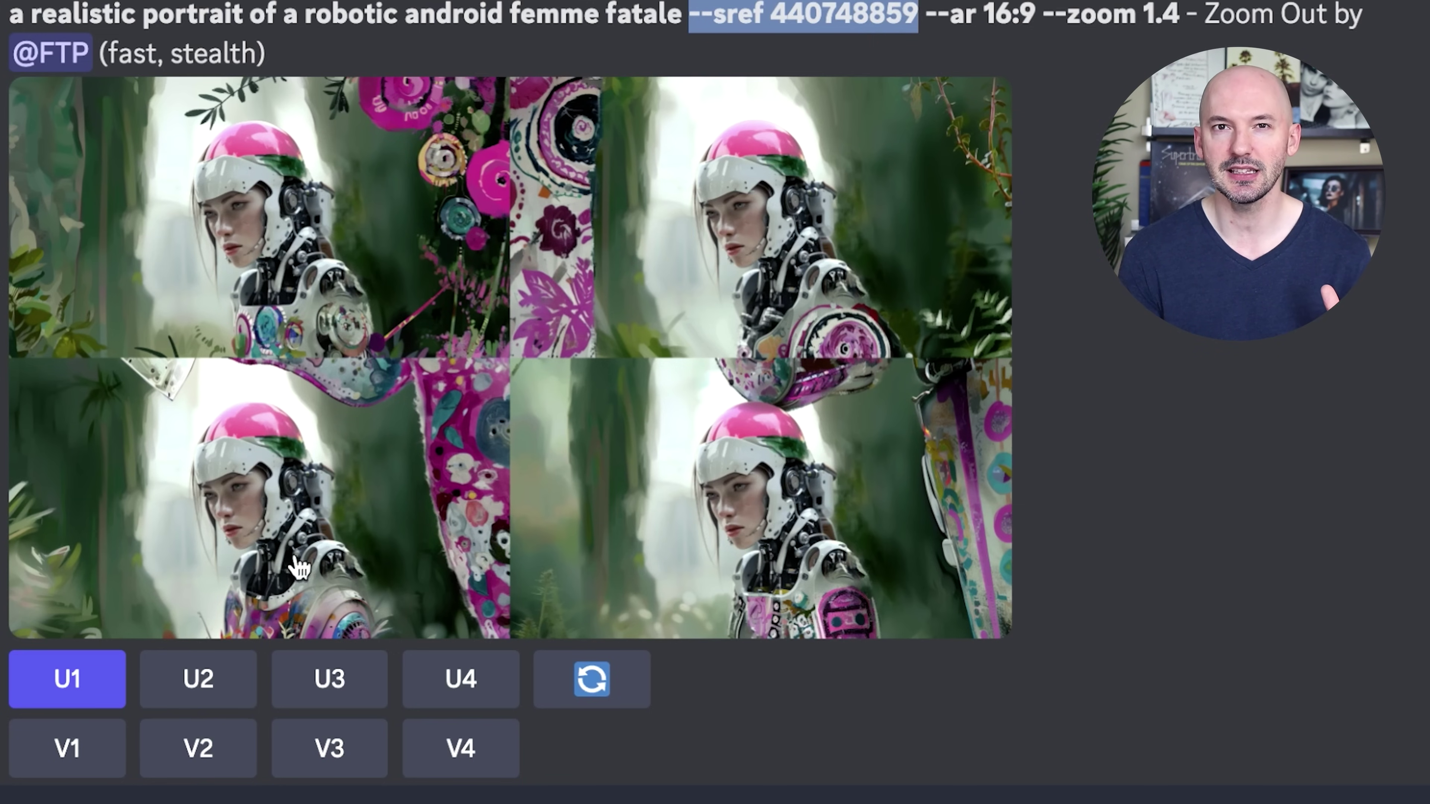
click(96, 684)
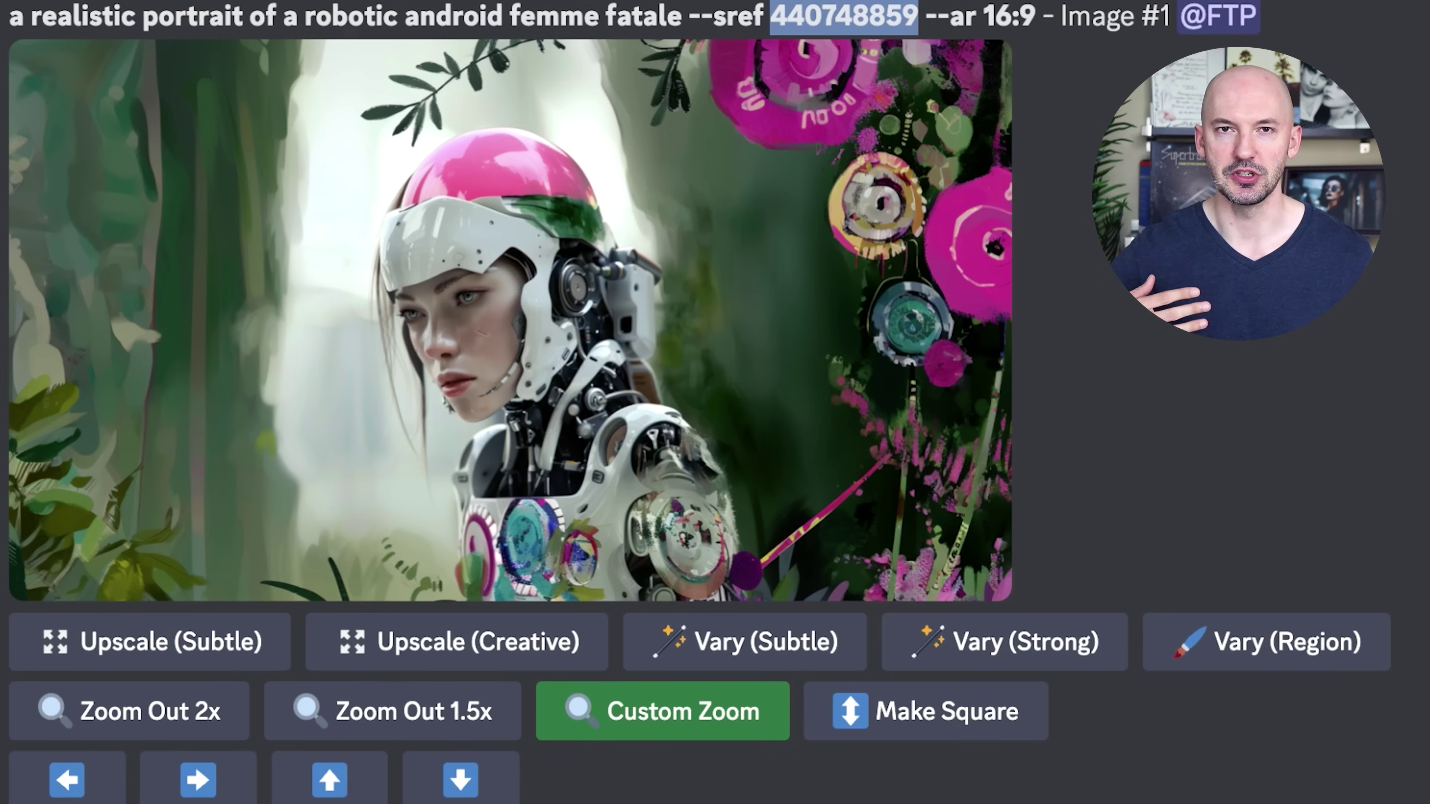
click(659, 712)
double_click(248, 490)
text(random)
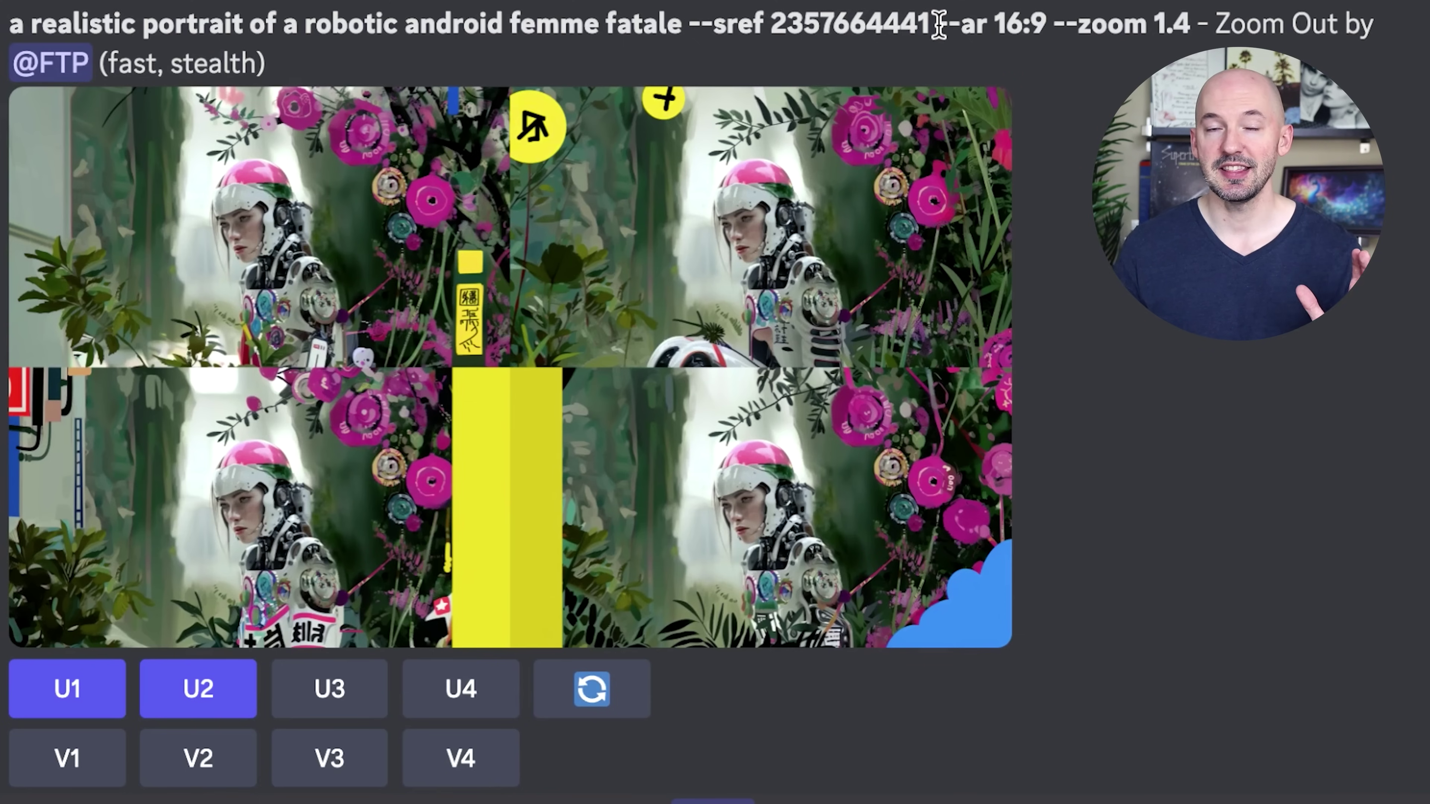
drag(935, 24, 696, 29)
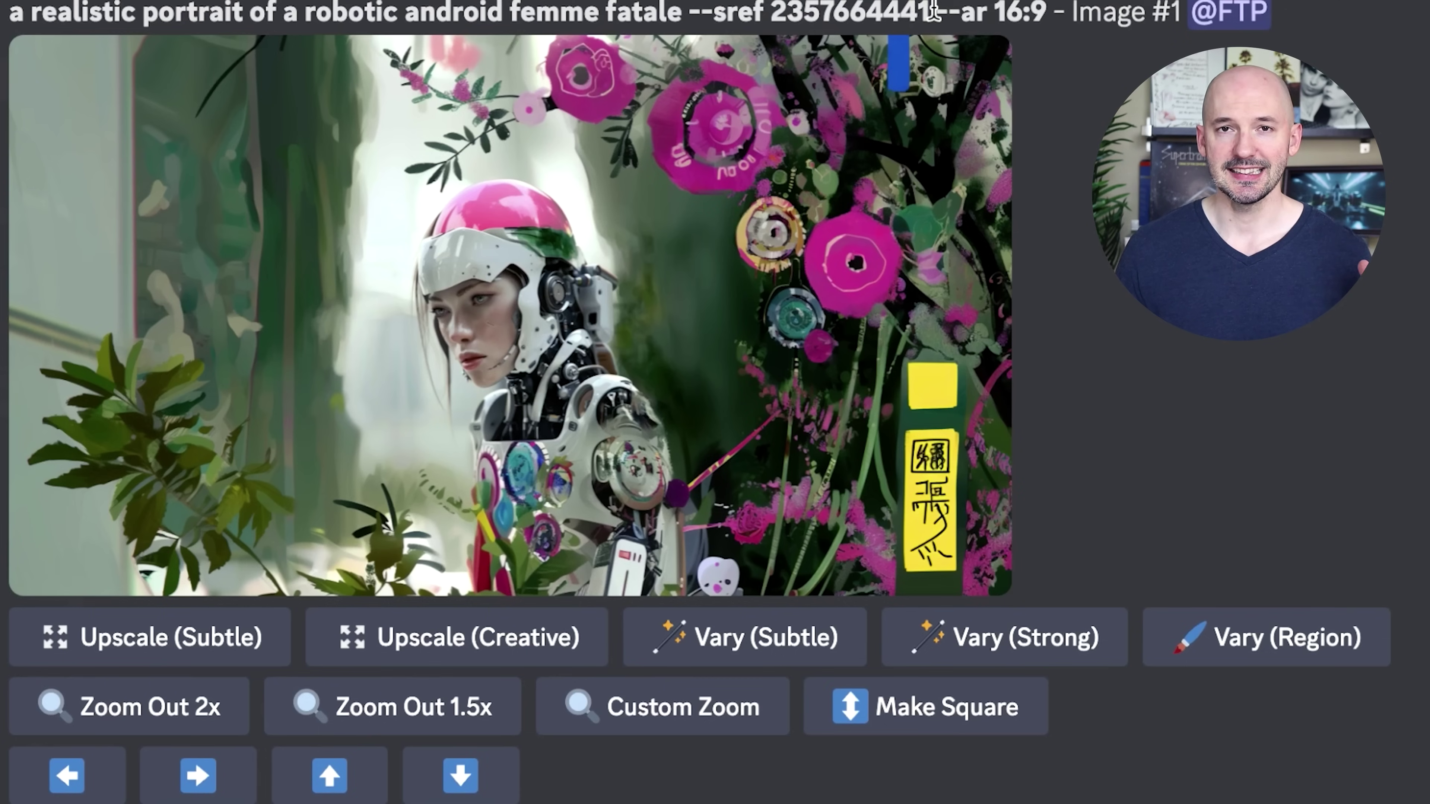
drag(935, 14, 692, 20)
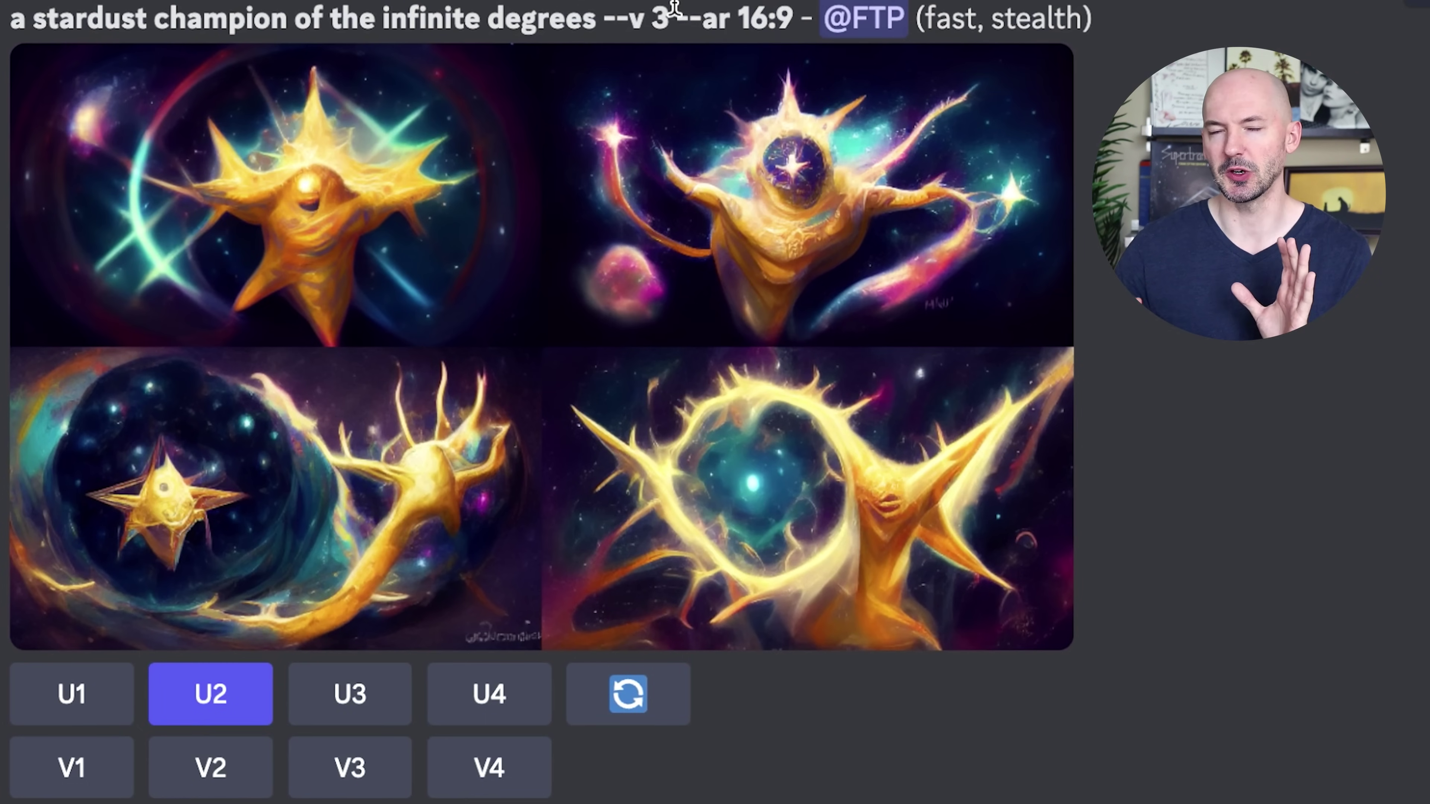
Highlight --v 3 in the prompt, run /settings, and upscale the second v3 stardust champion image
drag(674, 8, 613, 12)
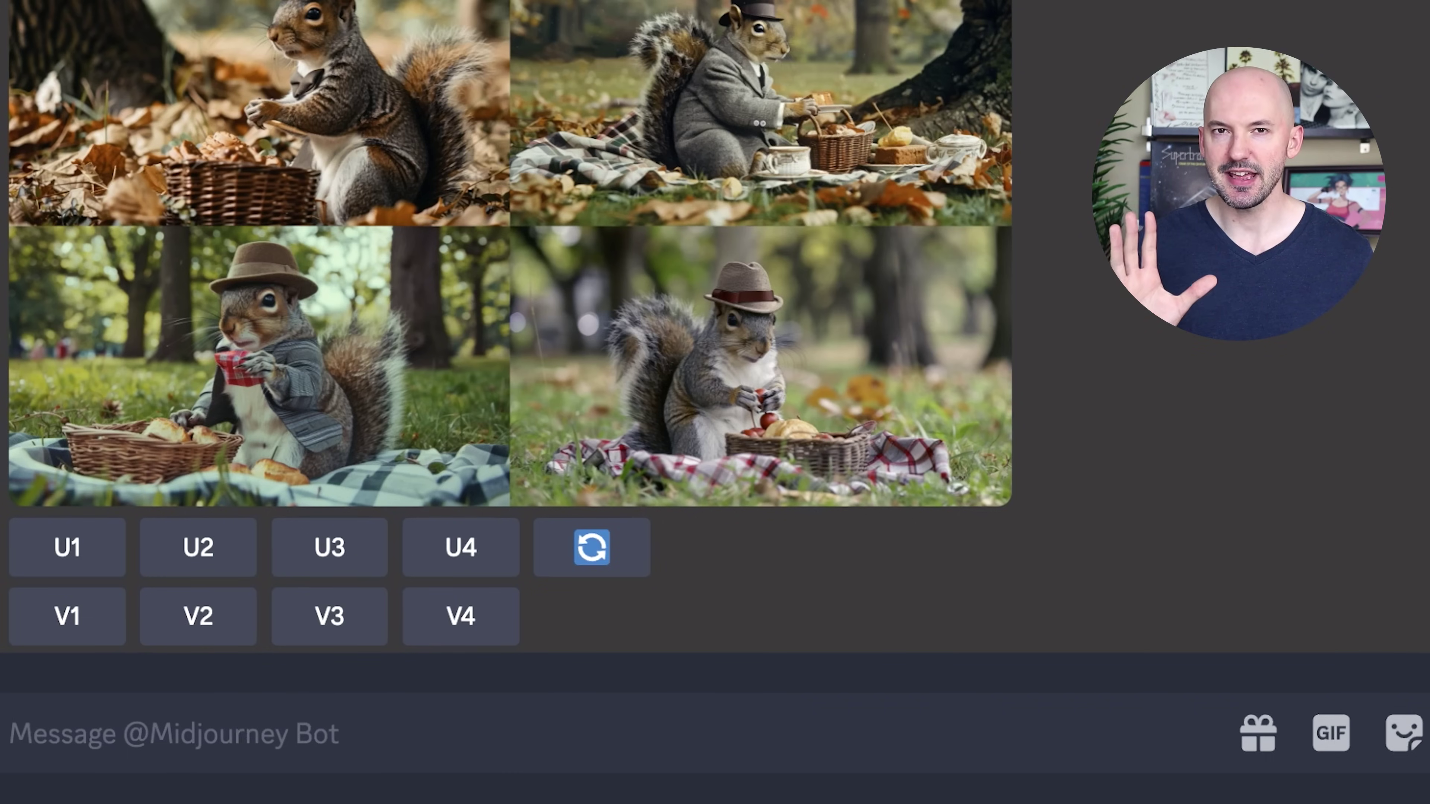
text(/settings)
key(Return)
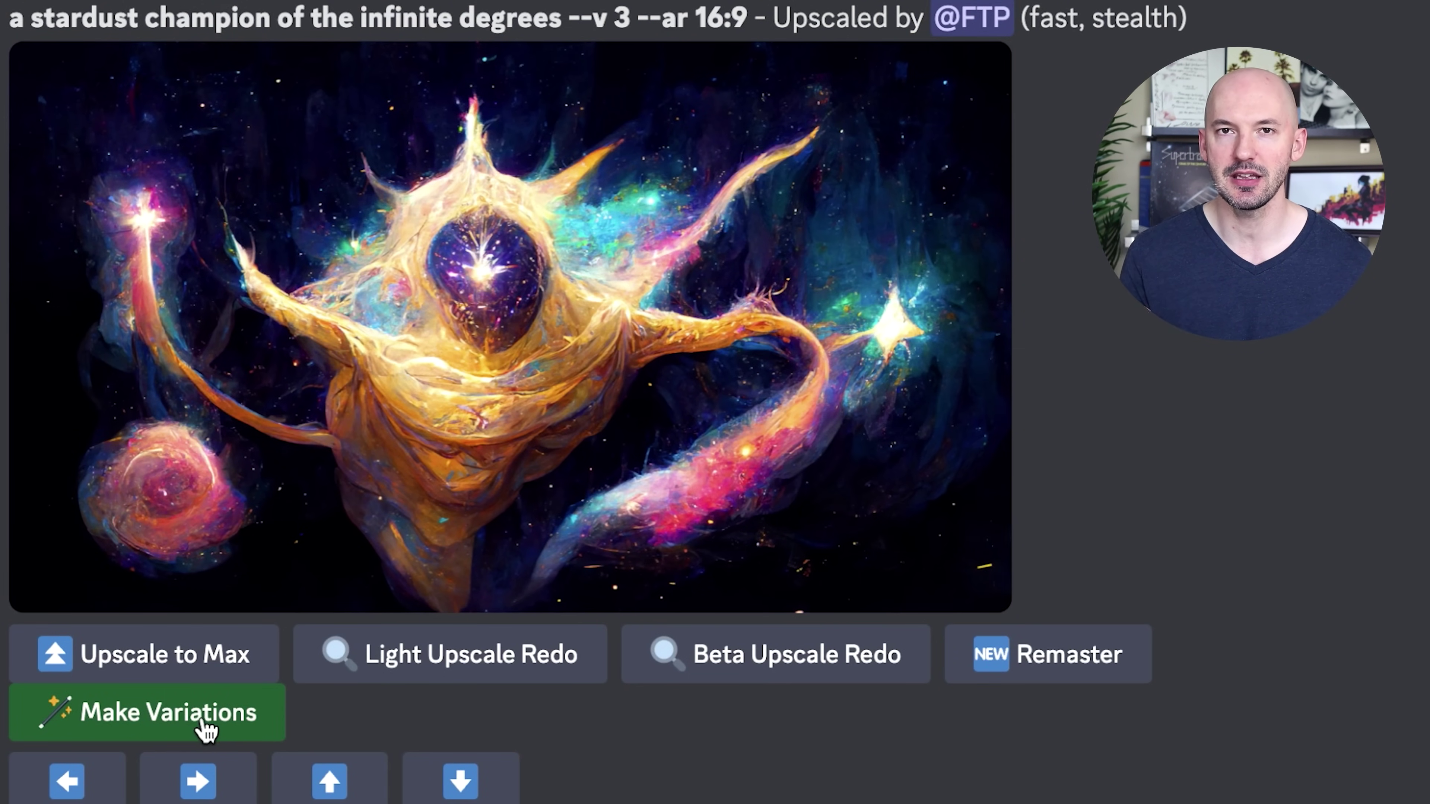
click(247, 726)
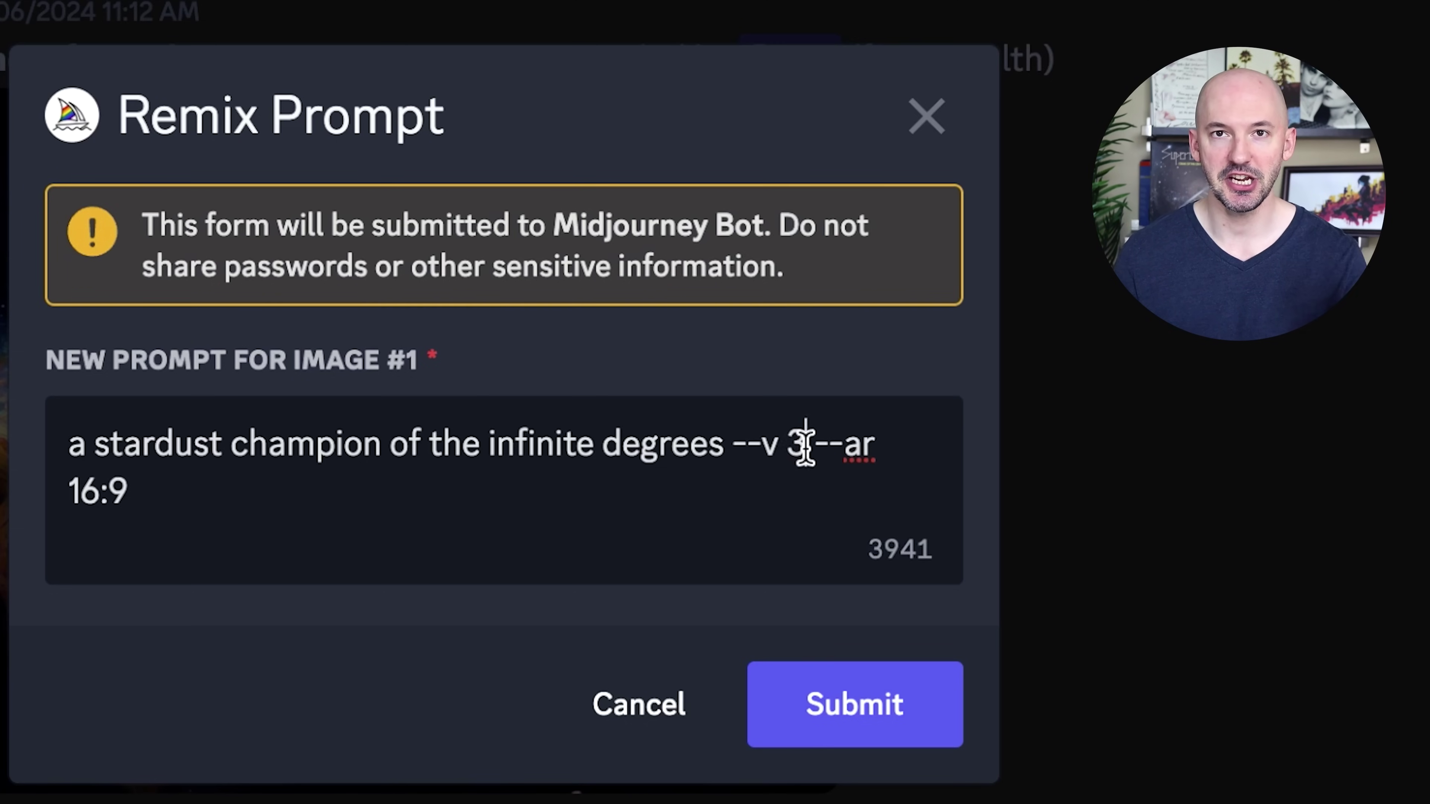
Replace --v 3 with --v 6 in the Remix Prompt, submit, and highlight --v 6.0 in the result
drag(805, 445, 744, 445)
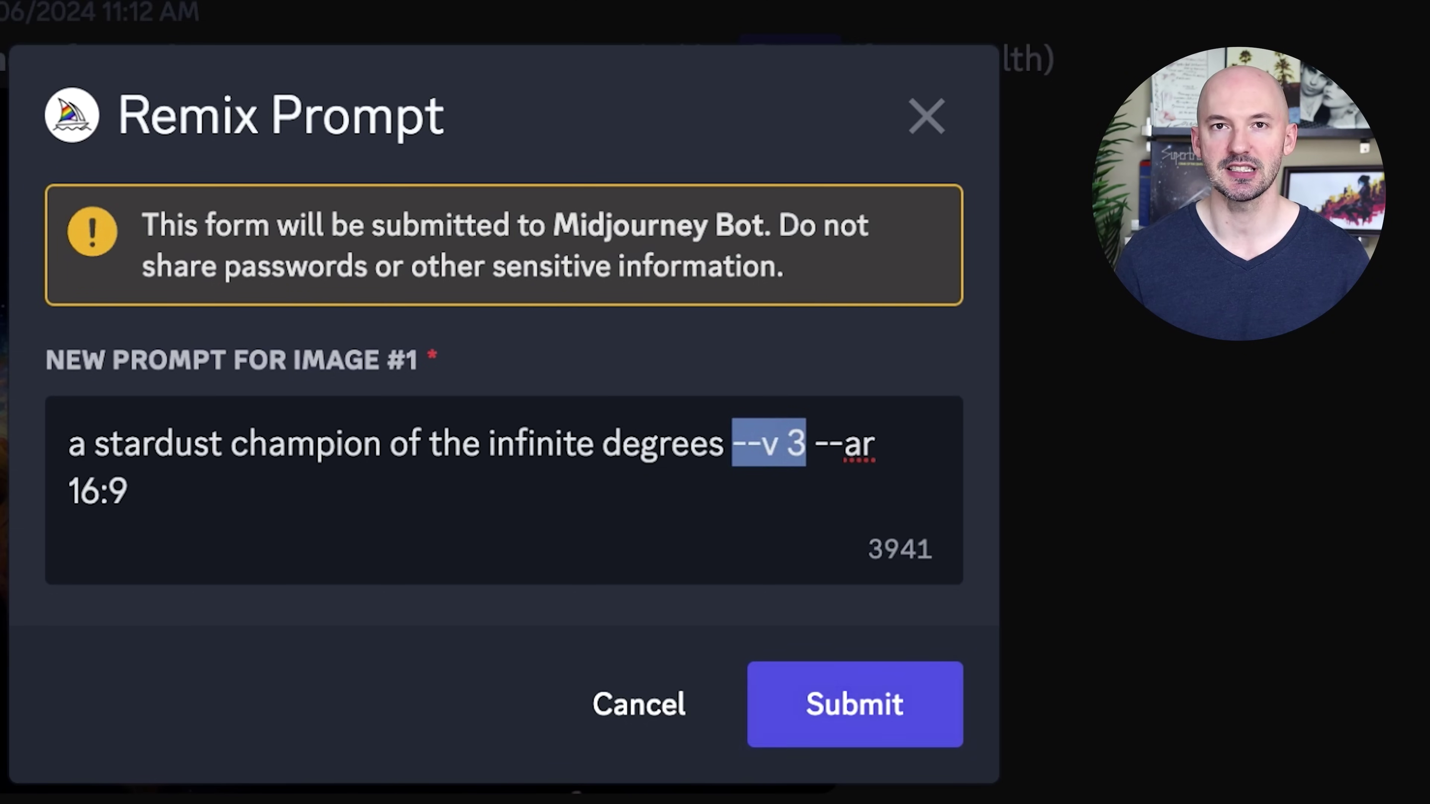
text(--v 6)
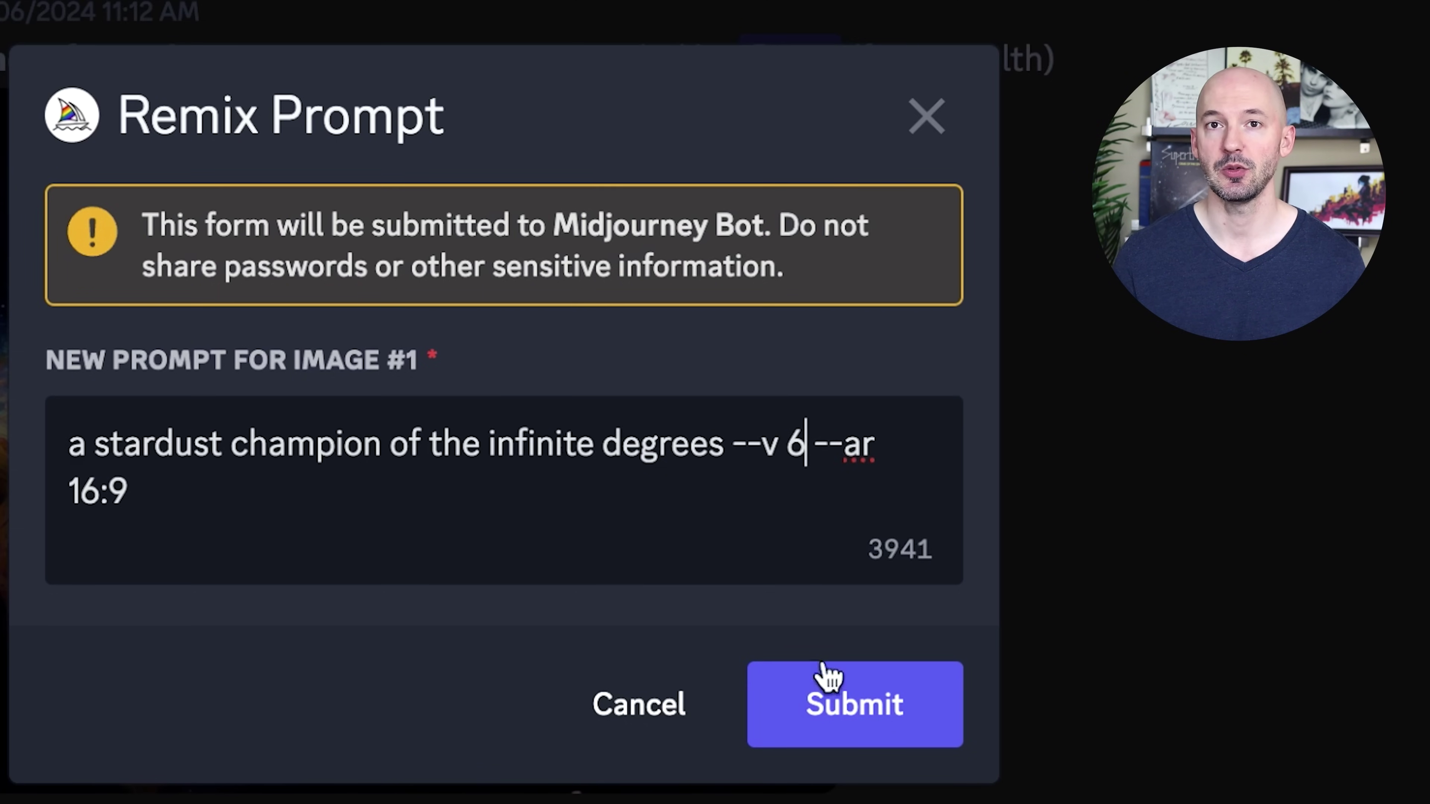
click(843, 726)
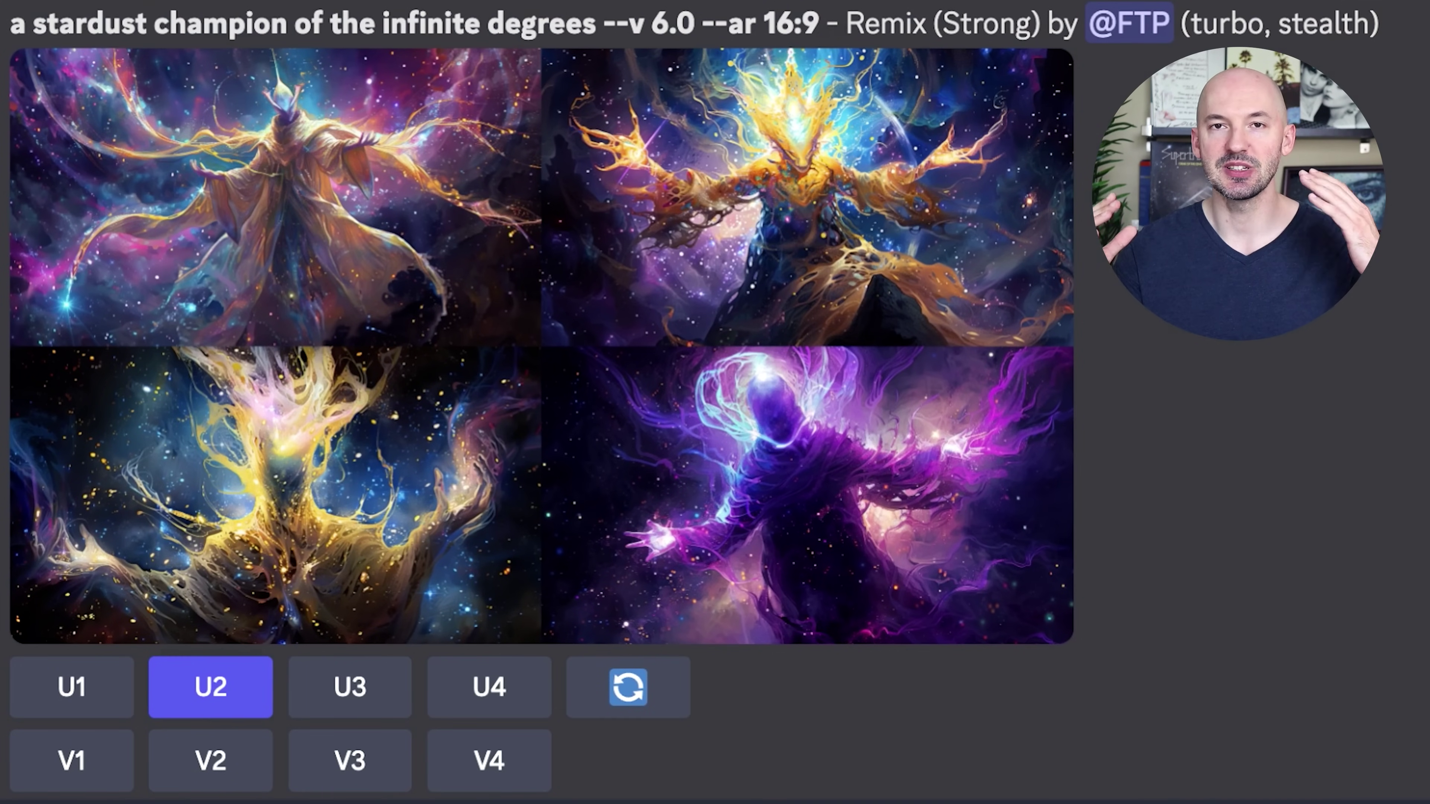
drag(697, 23, 609, 24)
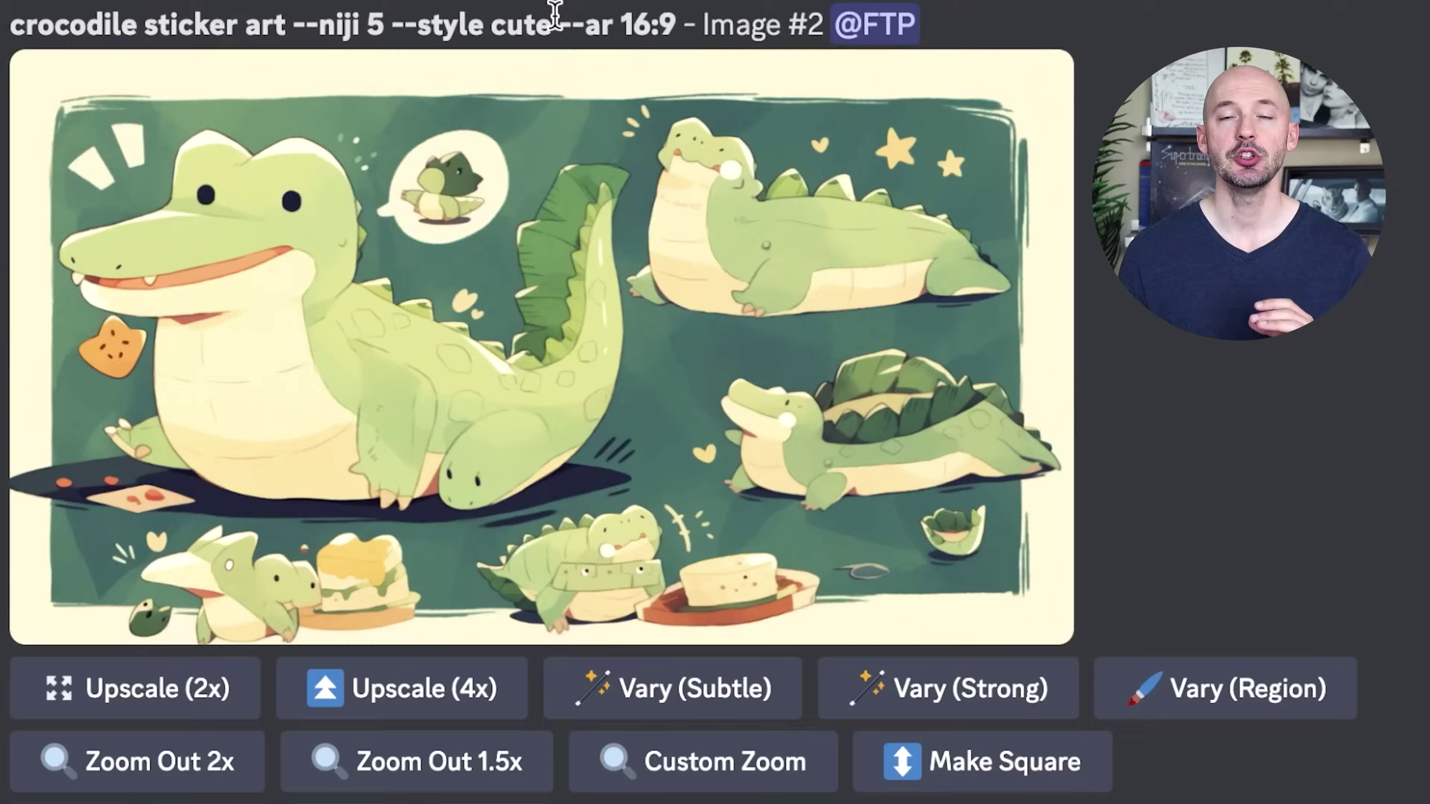
drag(552, 24, 296, 28)
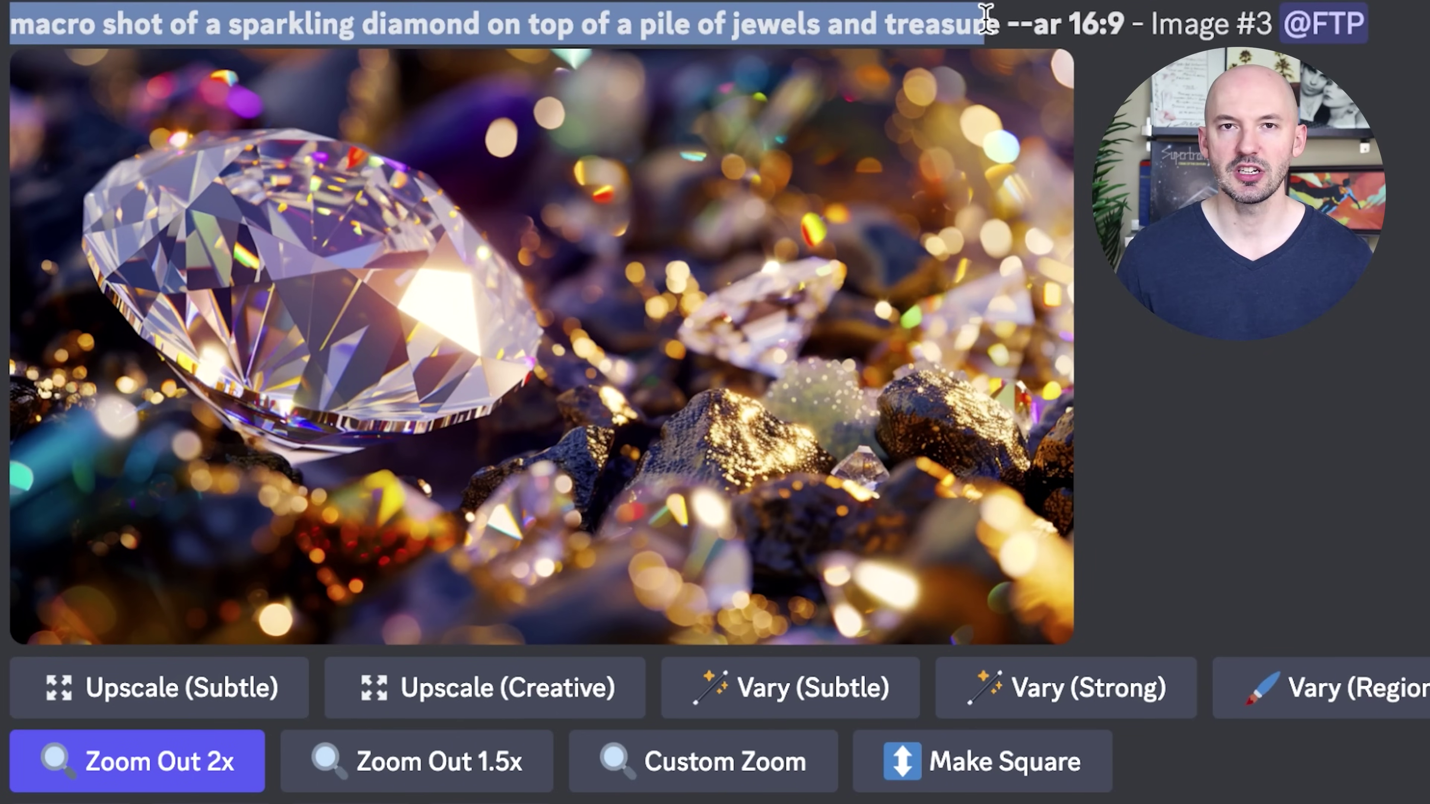
Highlight a portion of the prompt text in the Discord post
drag(983, 9, 1007, 11)
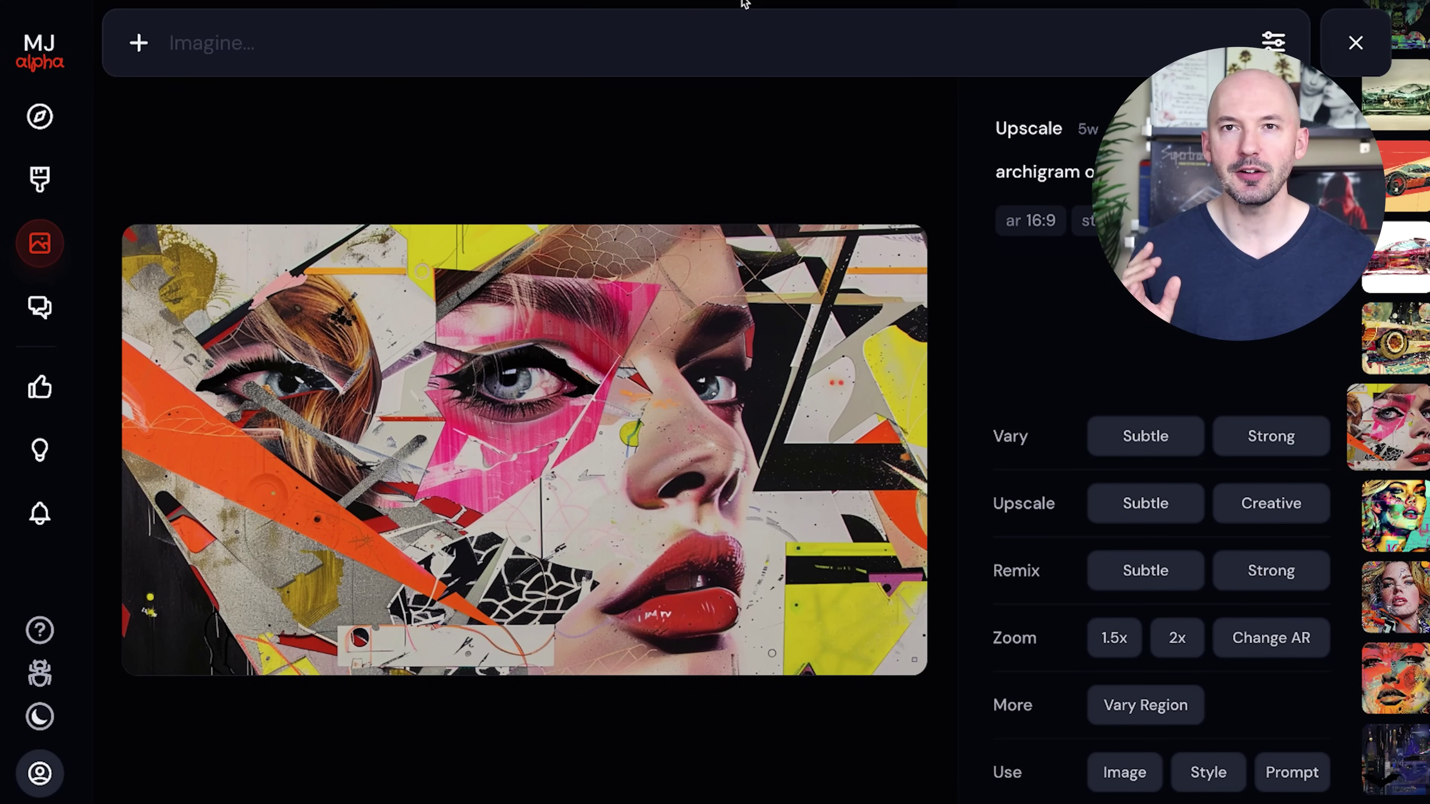
Step through seven more archigram collage generations in the Alpha gallery viewer
key(Down)
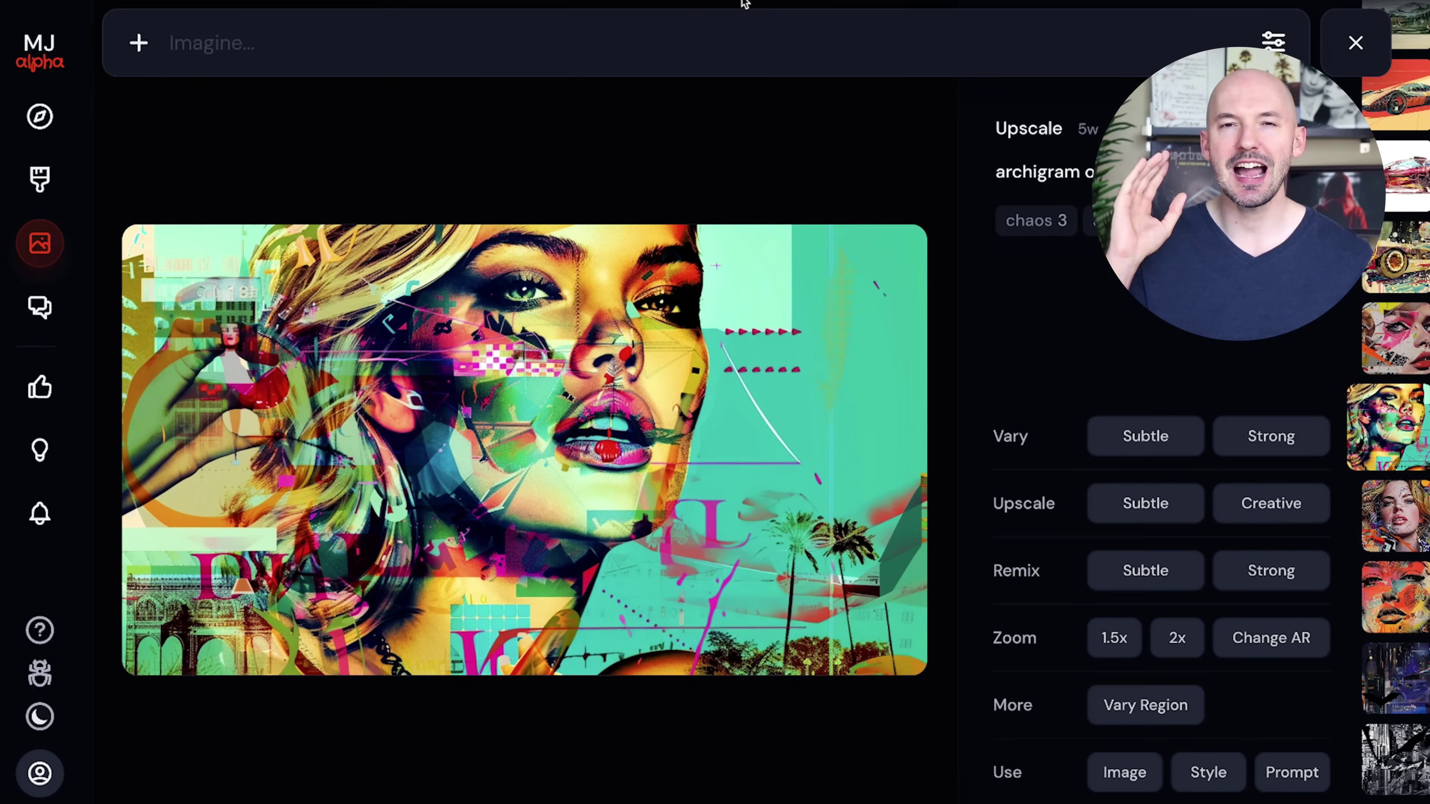
key(Down)
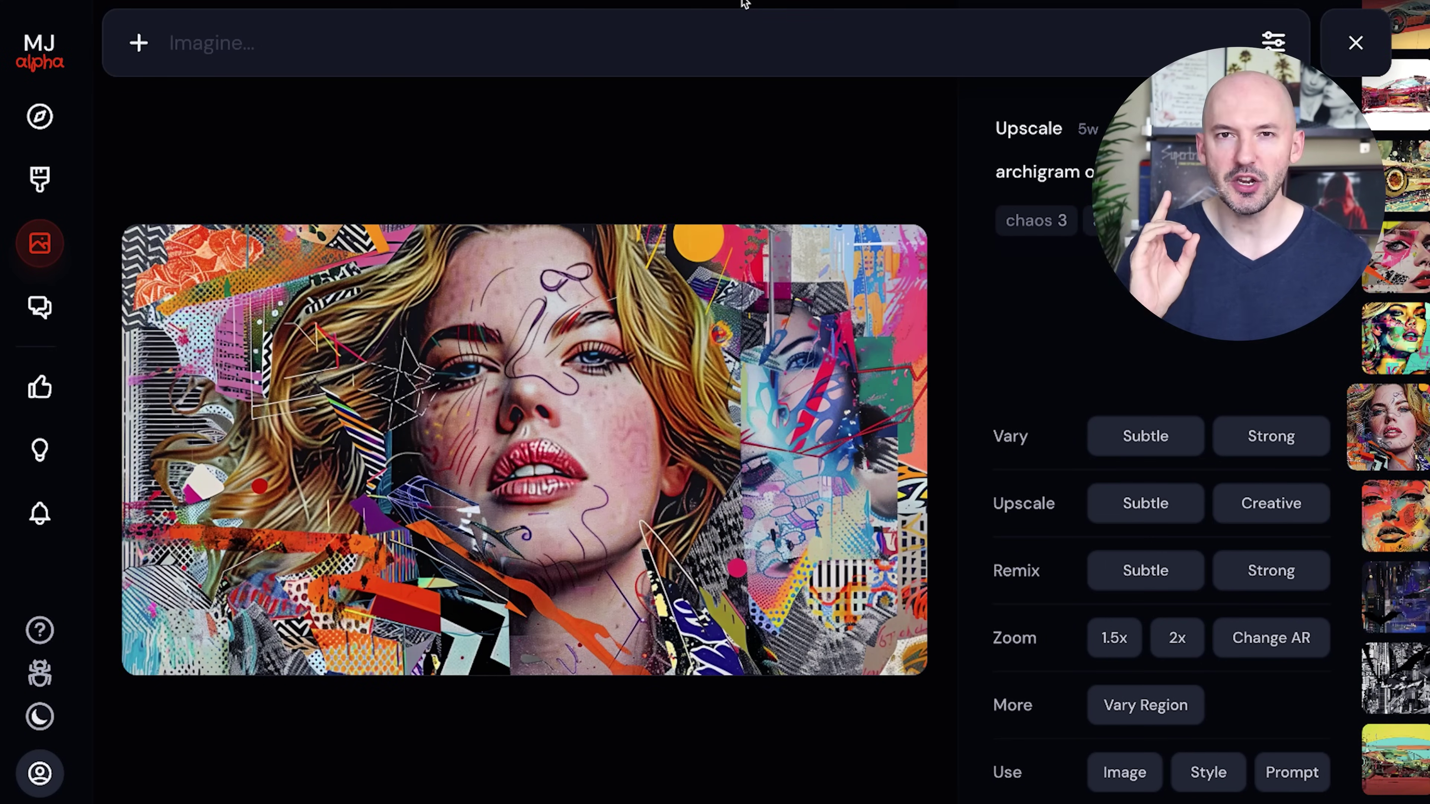
key(Down)
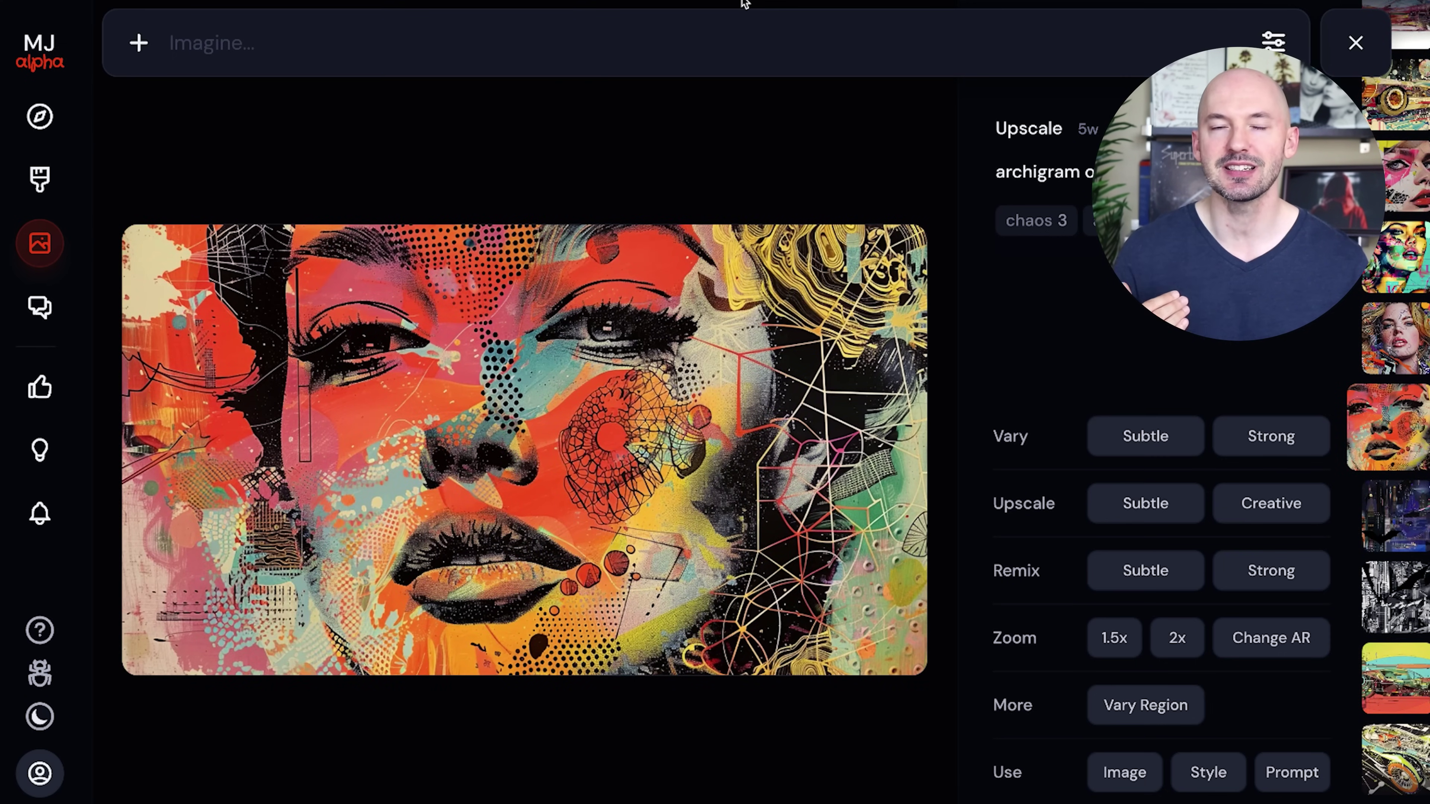
key(Down)
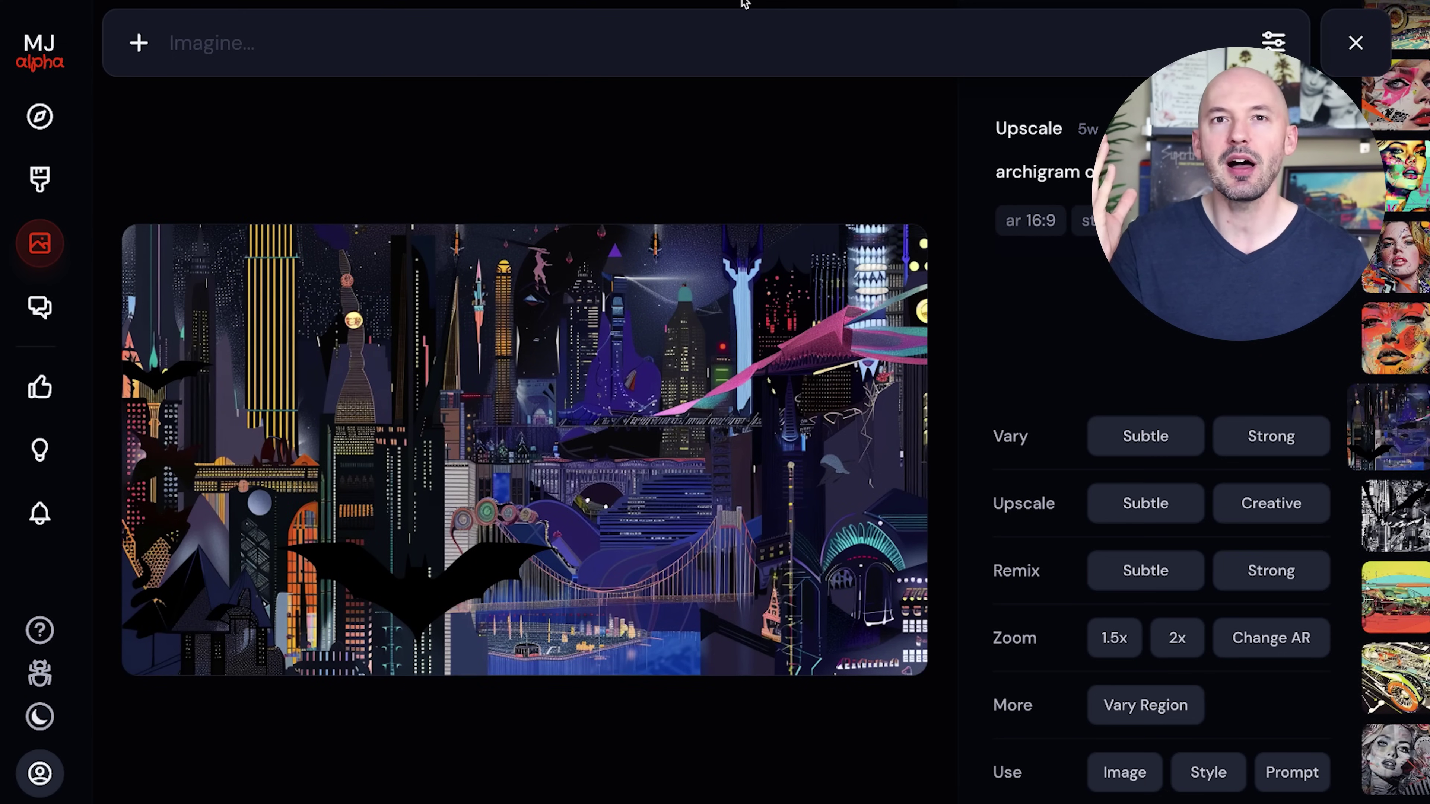
key(Down)
key(Down)
key(Down)
key(Down)
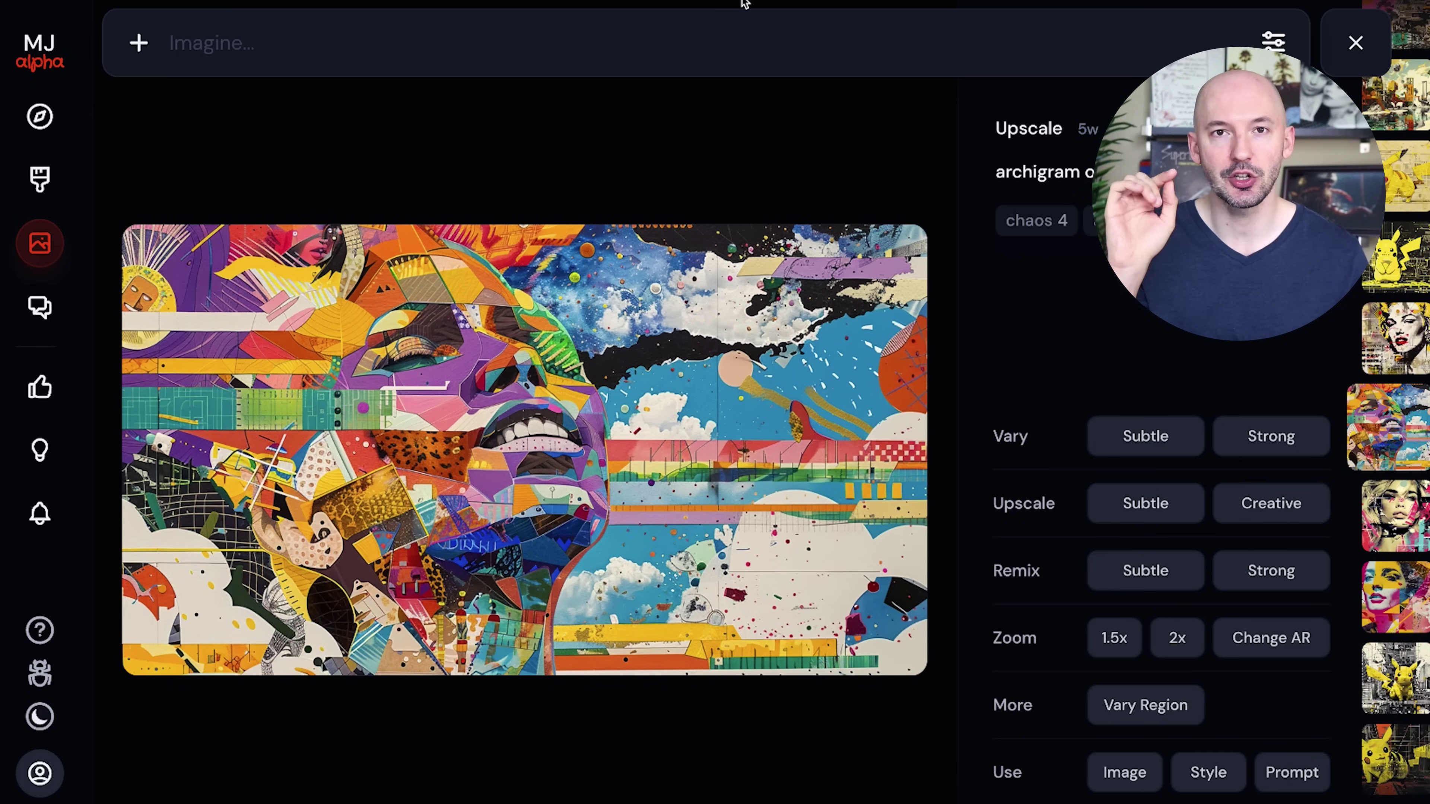
key(Down)
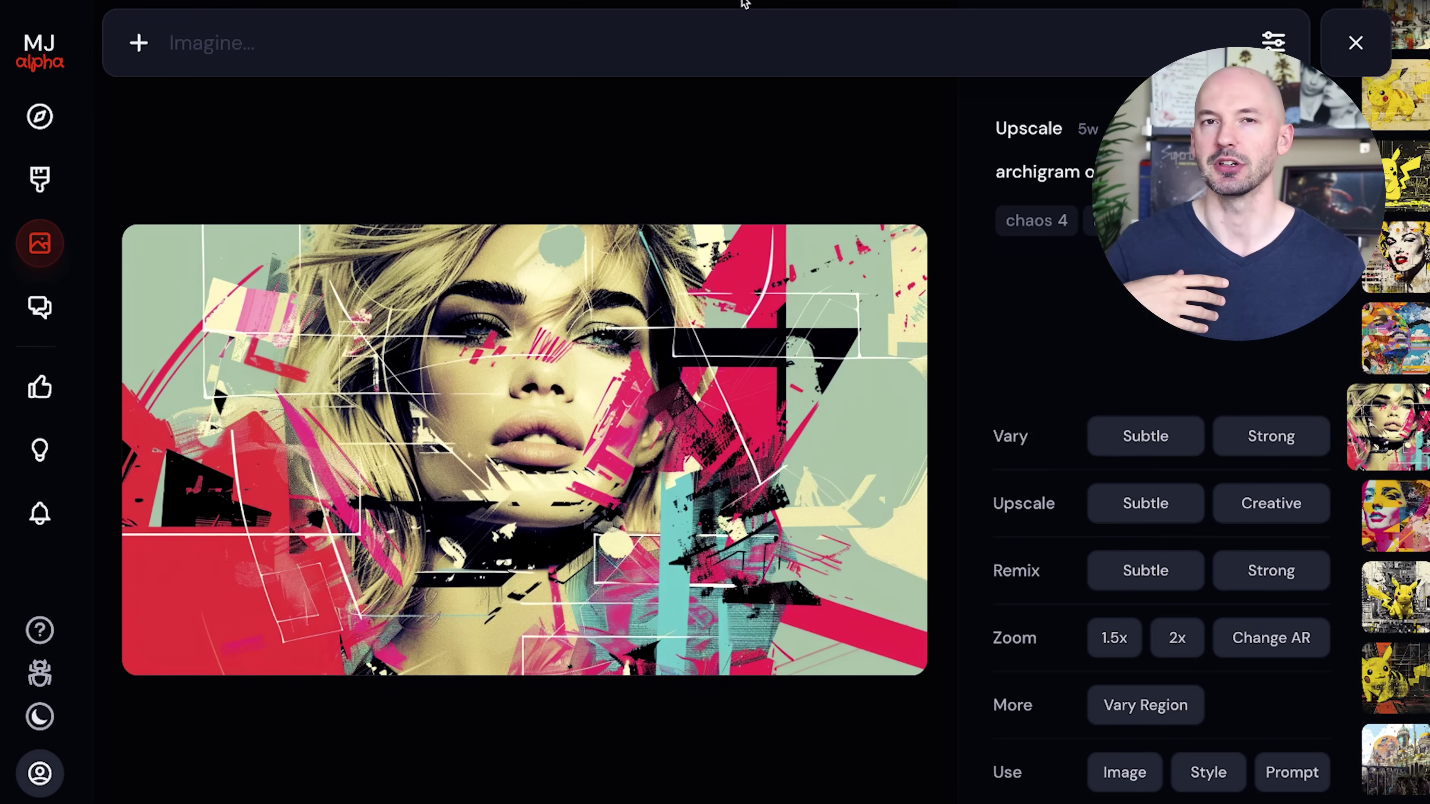
key(Down)
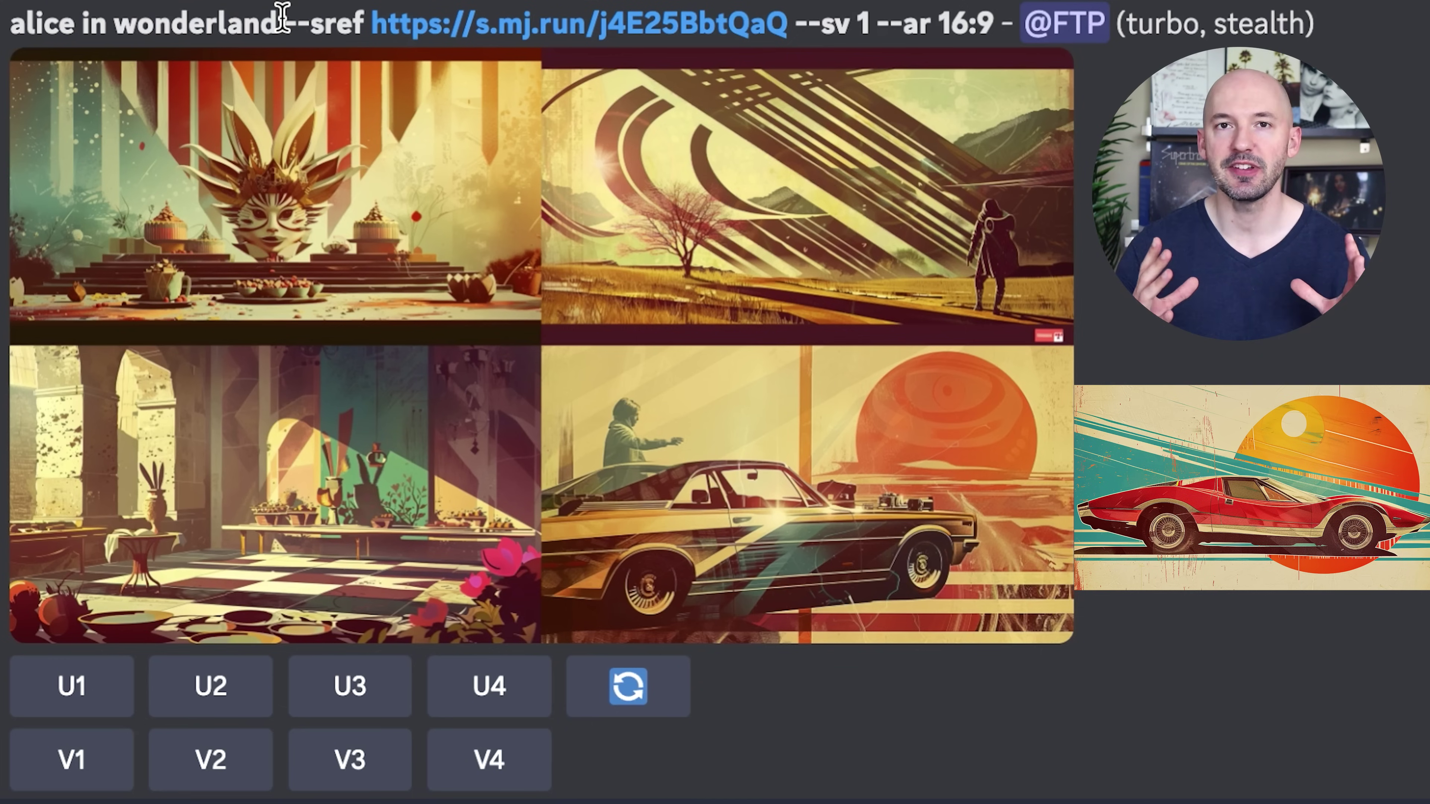
Highlight 'alice in wonderland' and '--sv 1' in the posted prompt to explain the style reference
drag(282, 20, 7, 22)
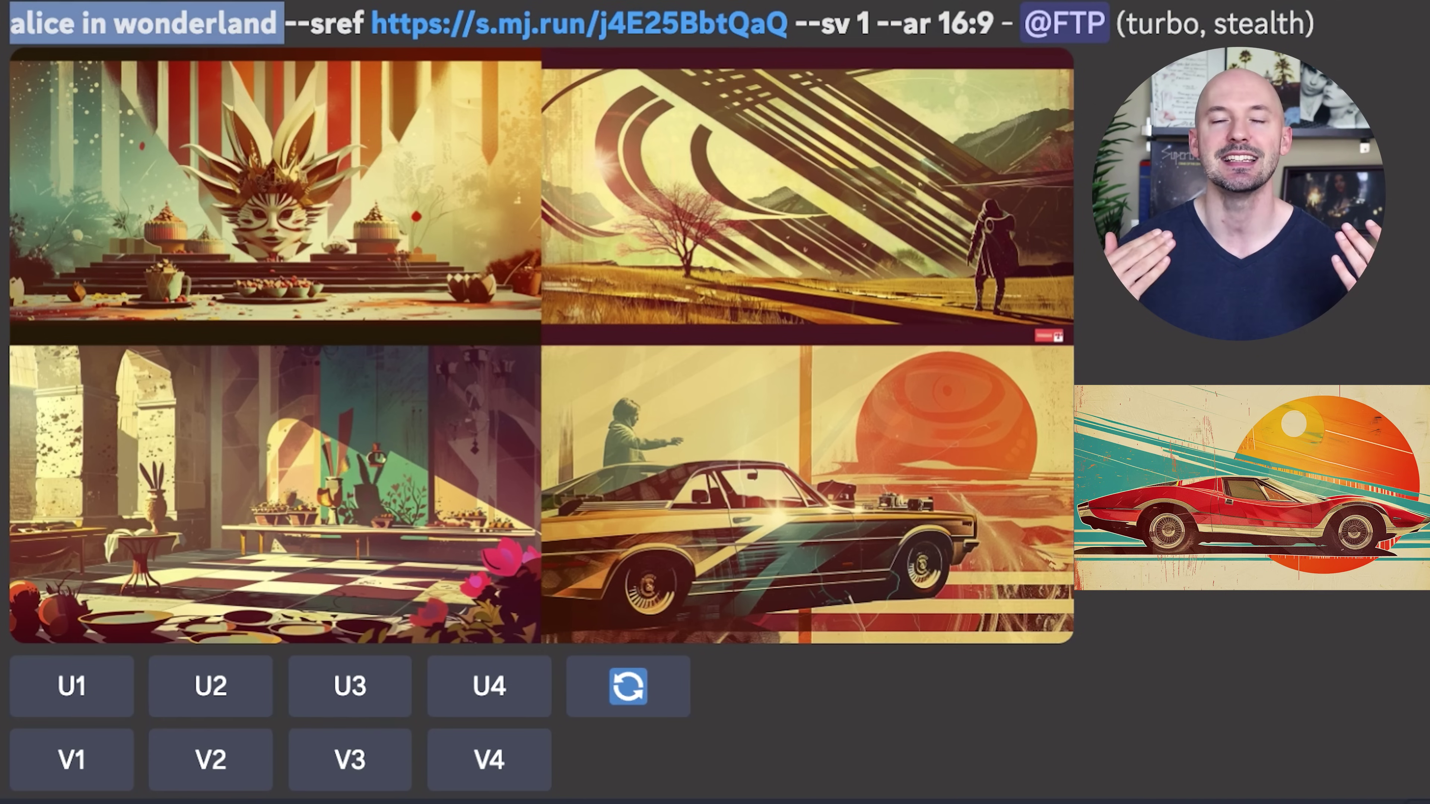
drag(796, 23, 869, 24)
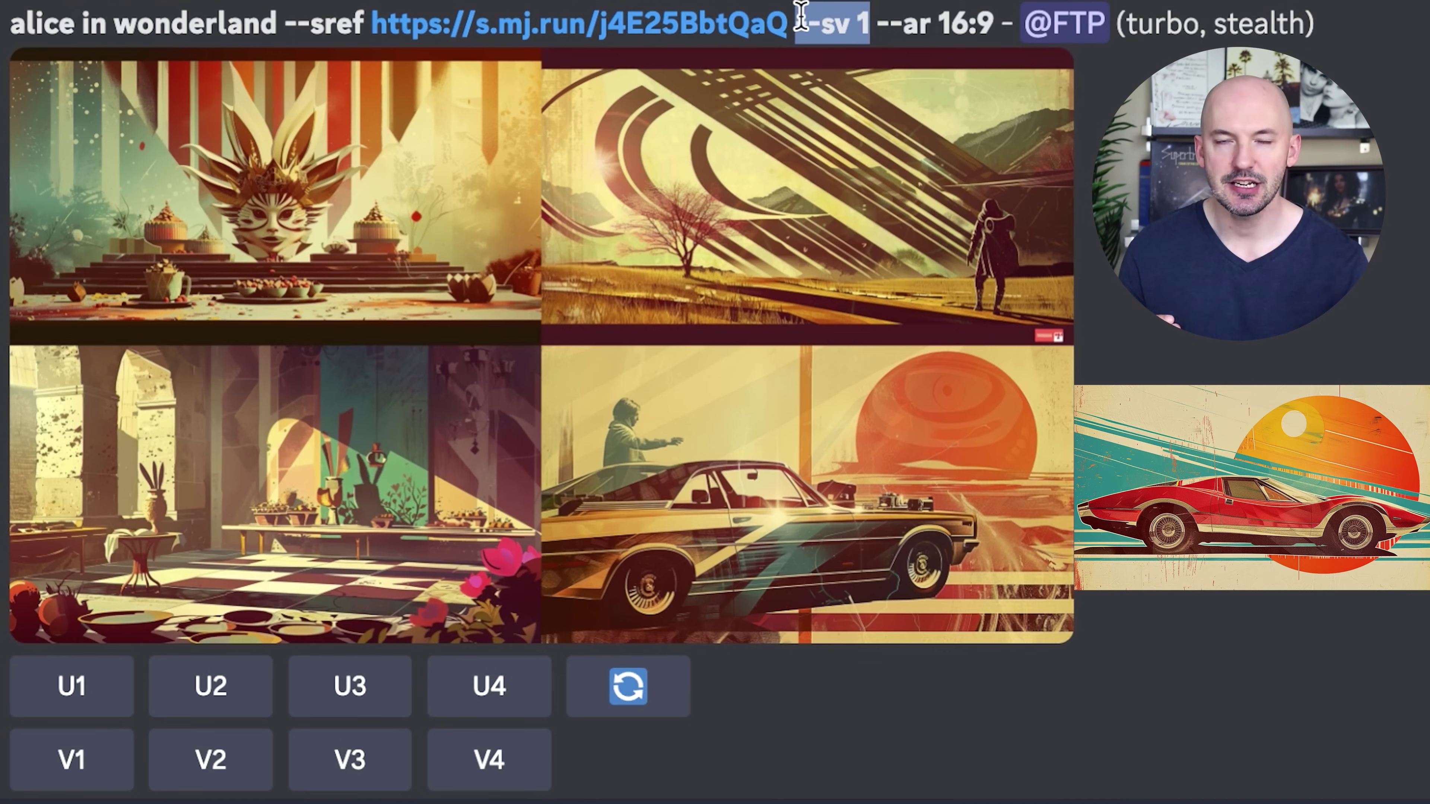